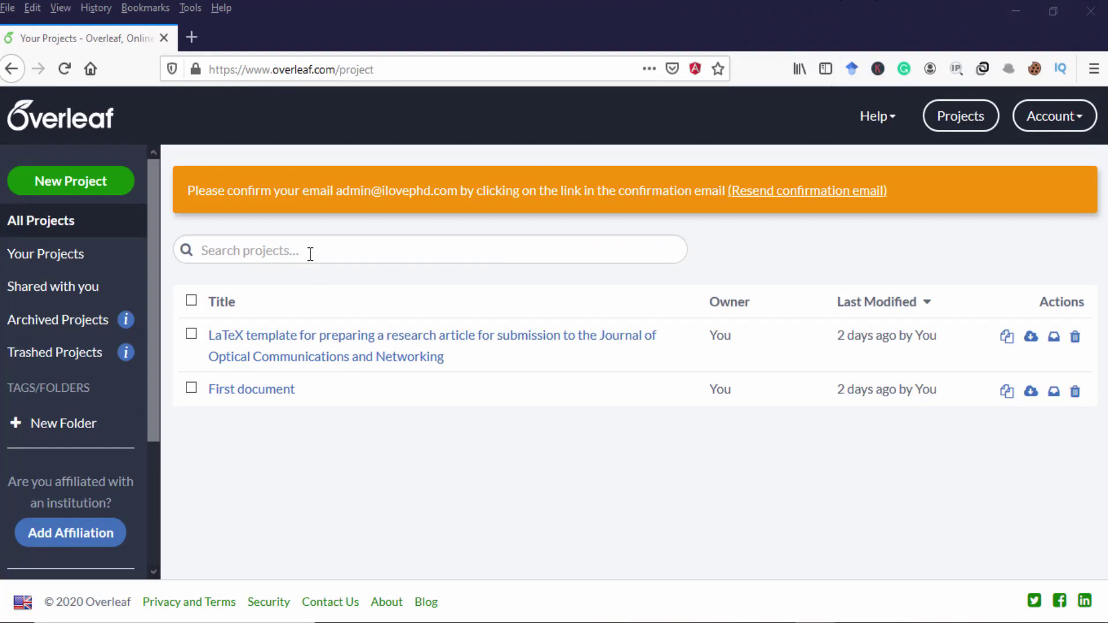
Create a new blank project named 'My first document'.
left_click(91, 181)
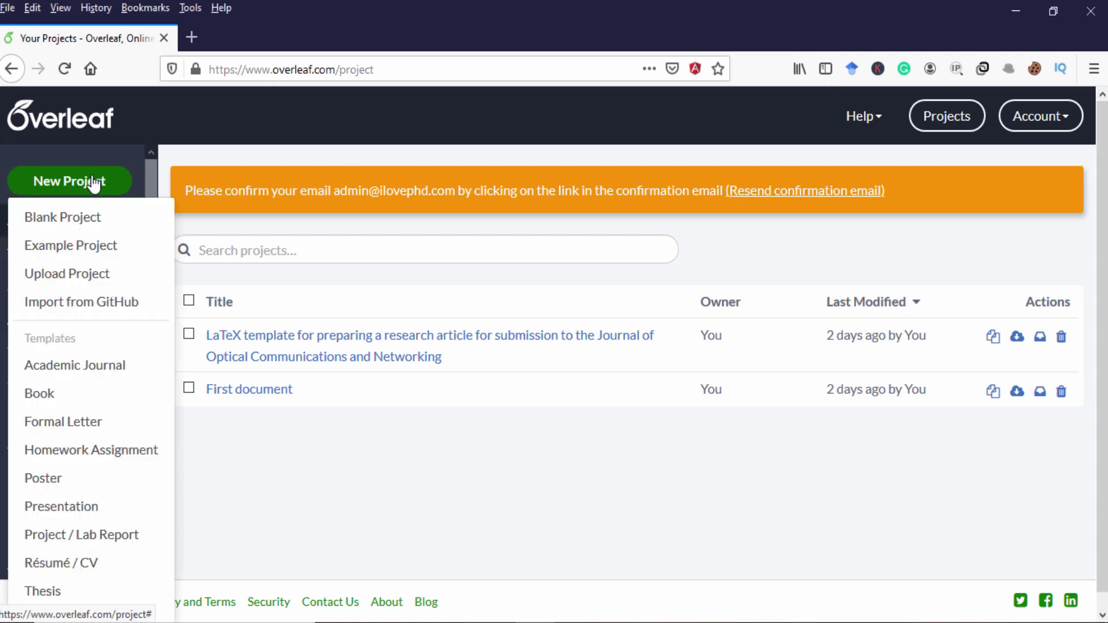
left_click(96, 218)
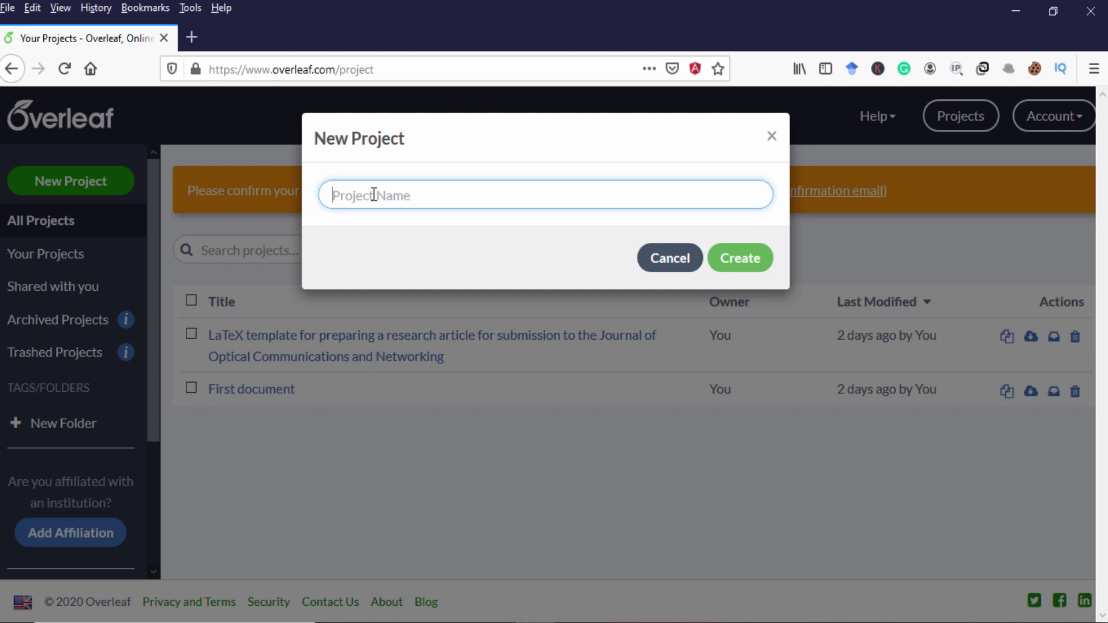
type("My")
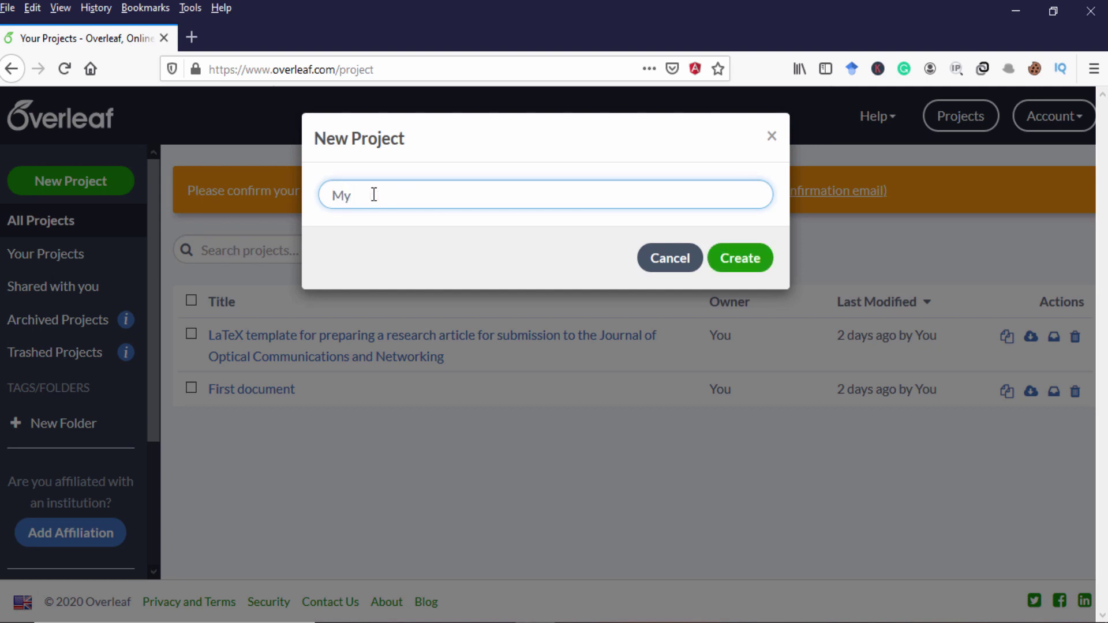
type(" first document")
key("Return")
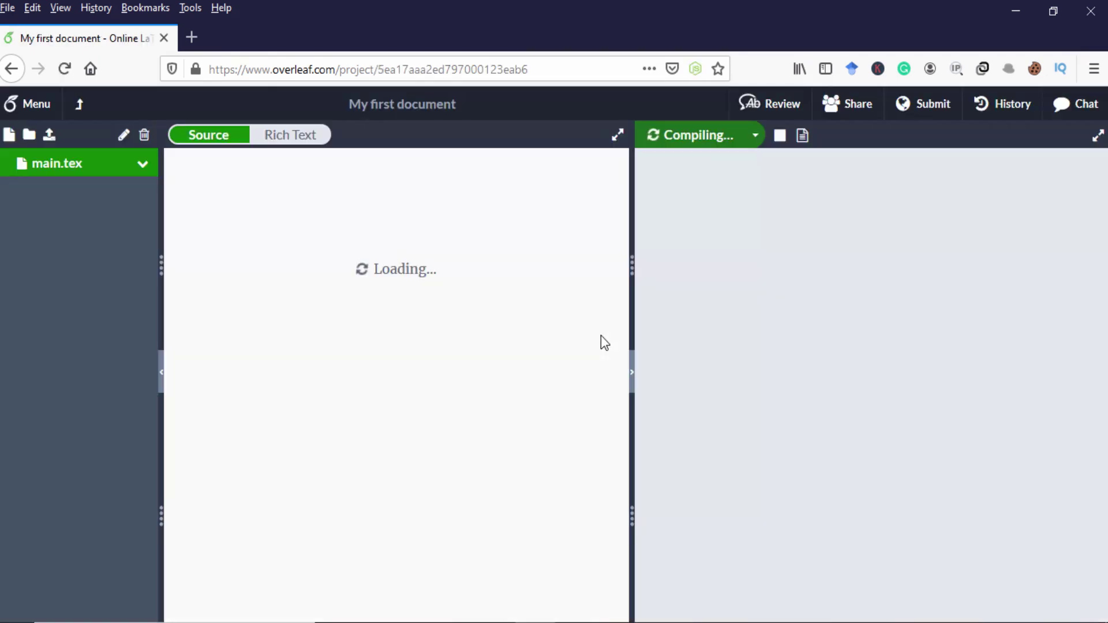
Delete all the starter code from main.tex and recompile the empty file.
left_click(325, 368)
left_click(329, 413)
key("ctrl+a")
key("BackSpace")
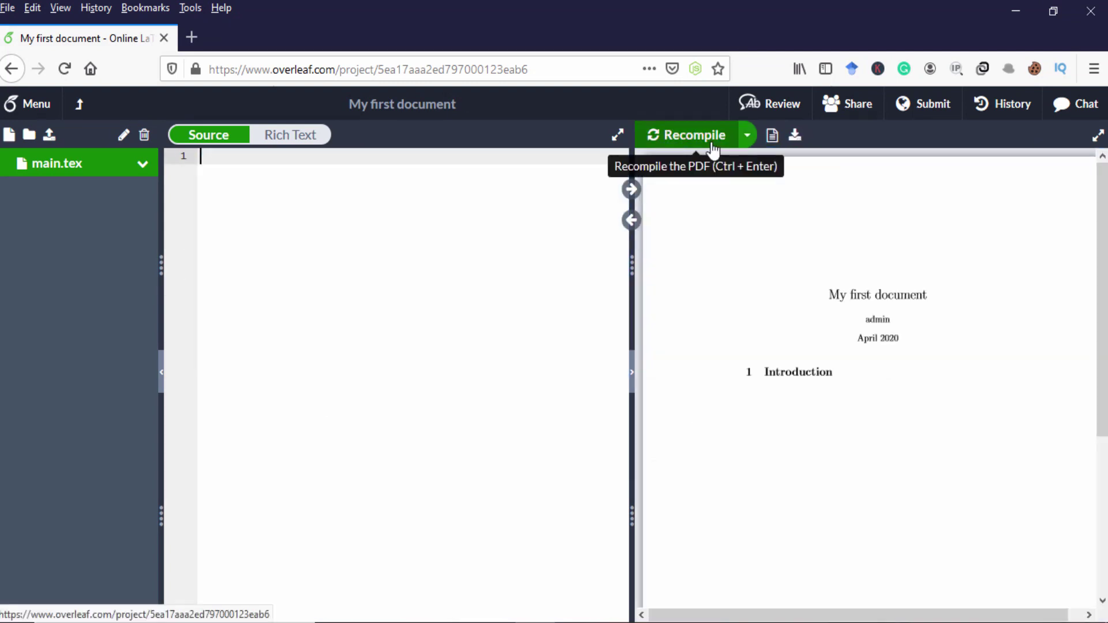
left_click(714, 147)
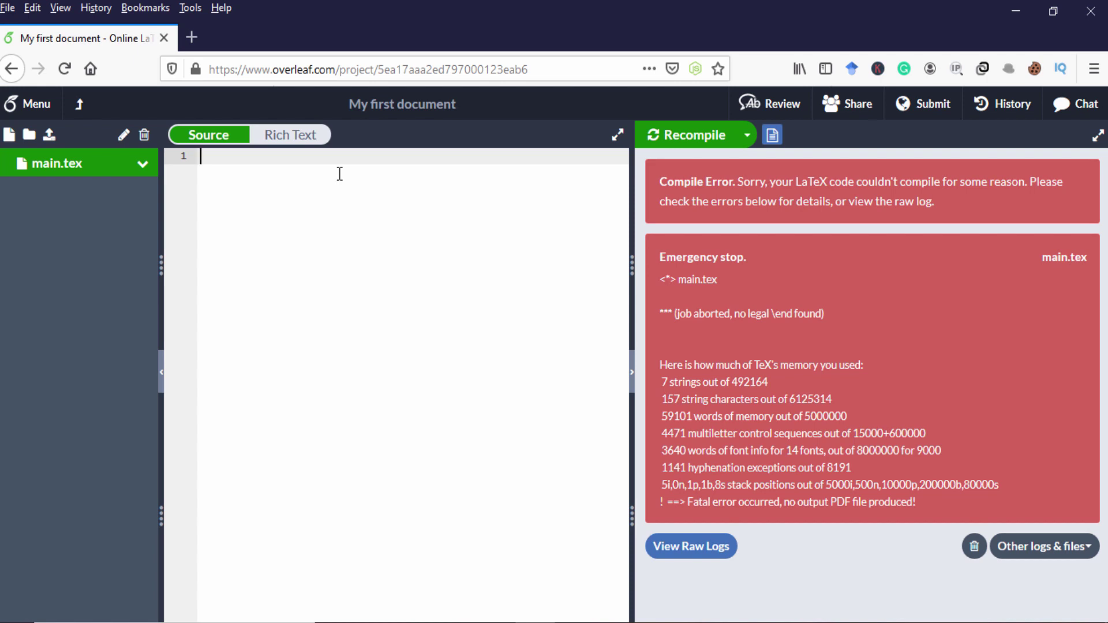
left_click(344, 157)
Write \documentclass{article} with a document body 'This is my first document....' and recompile.
type("\\do")
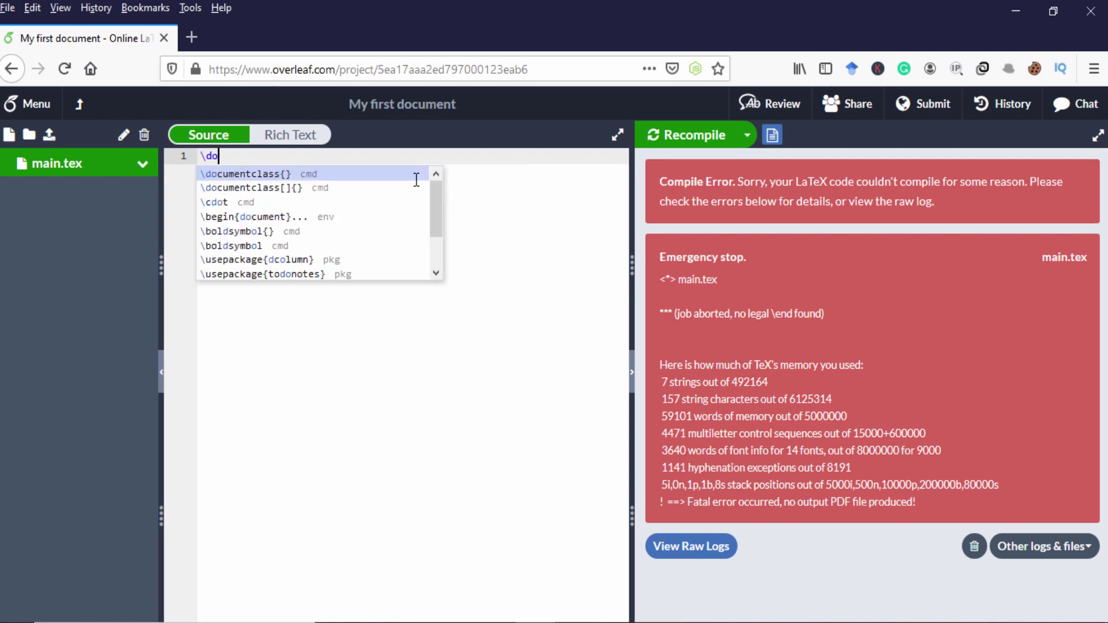
type("c")
key("Return")
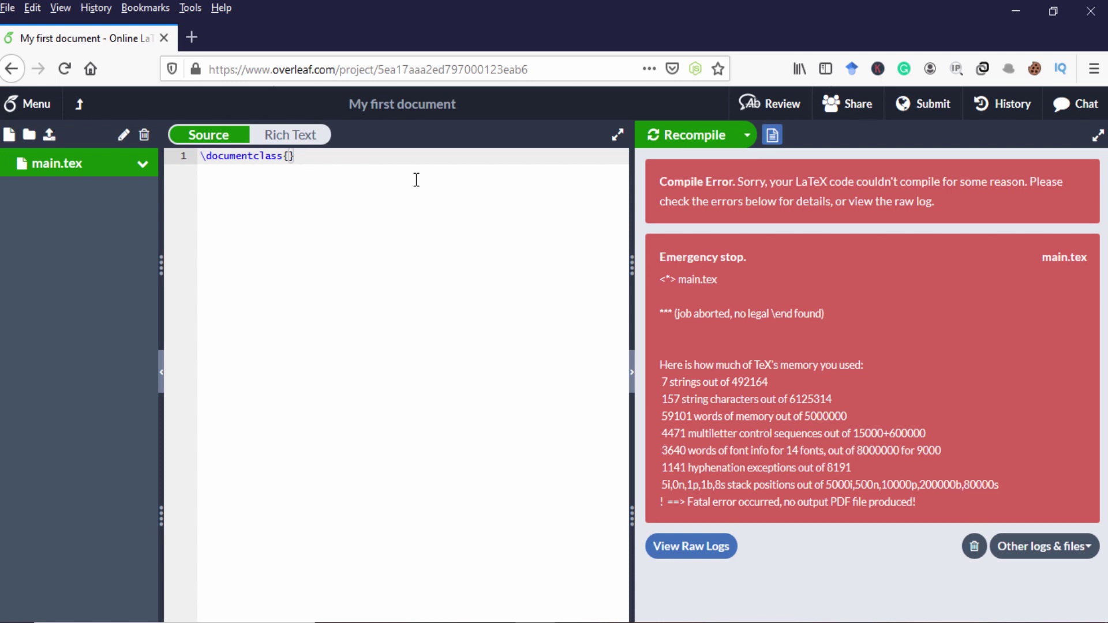
type("article")
key("Right")
key("Return")
key("Return")
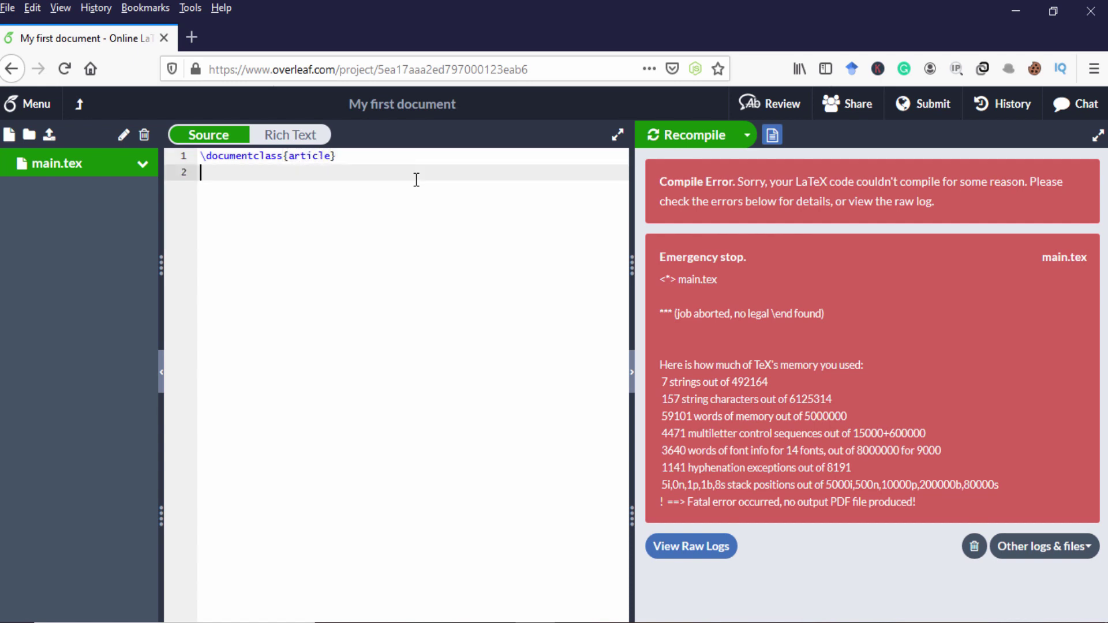
type("\\")
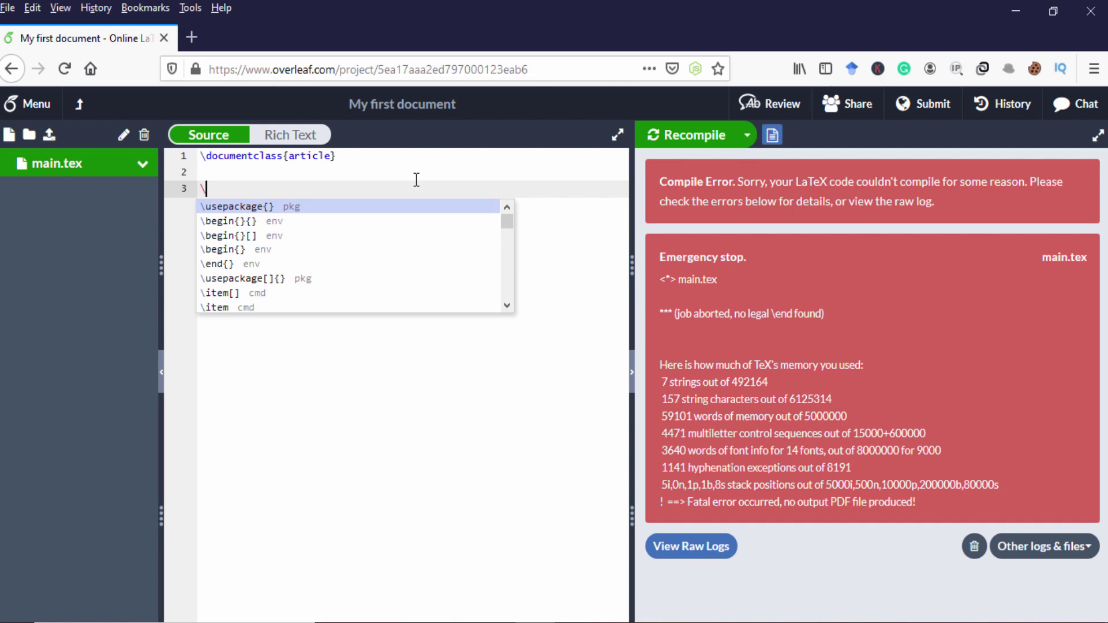
type("be")
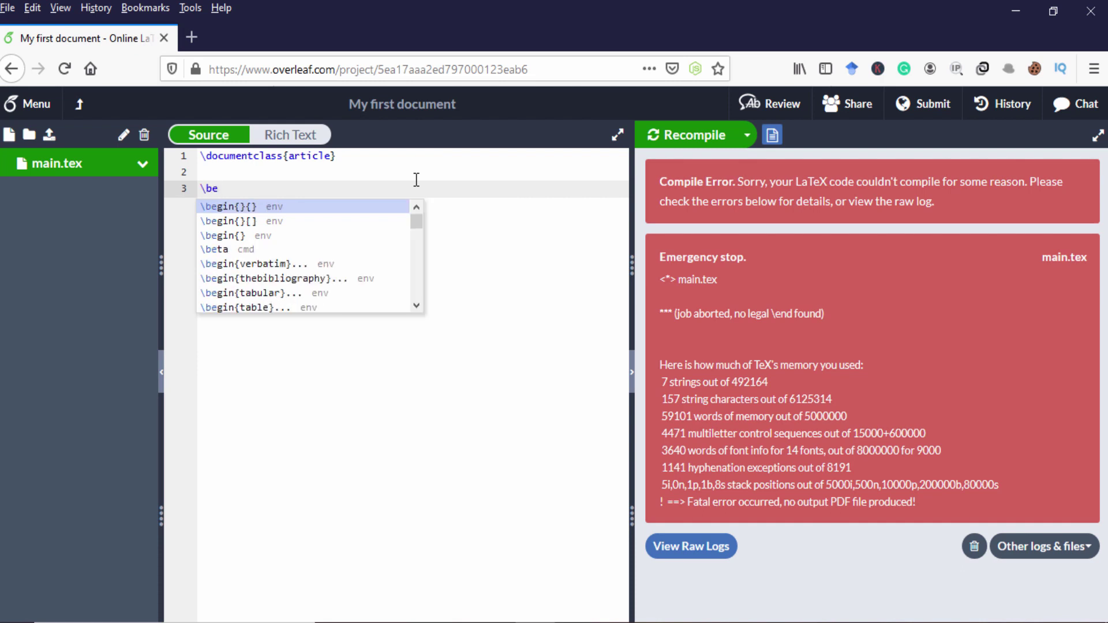
type("gin{")
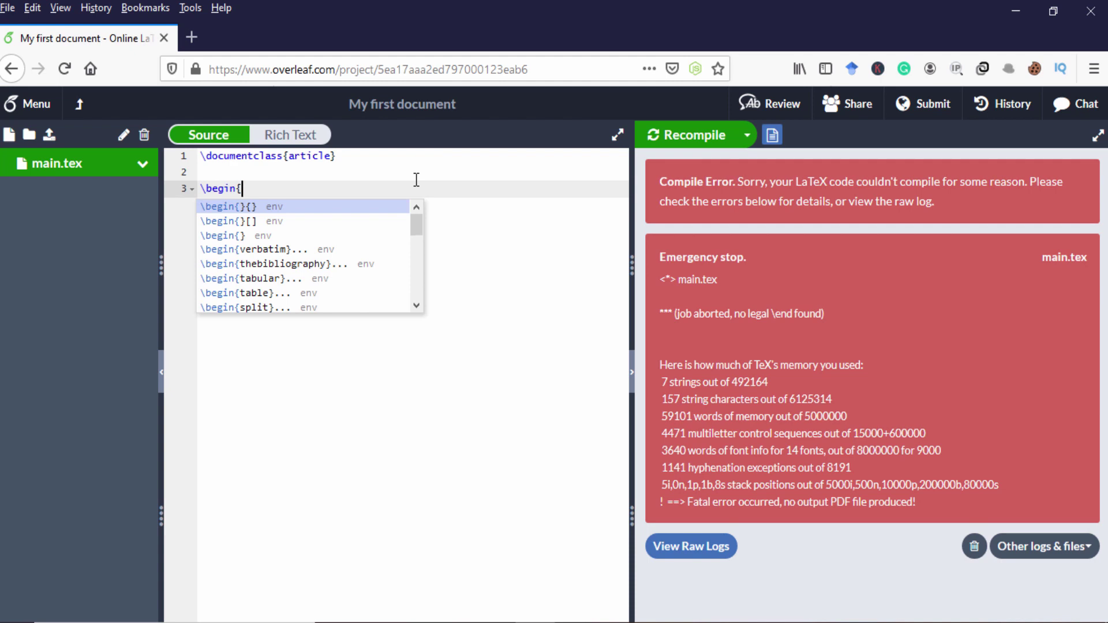
type("do")
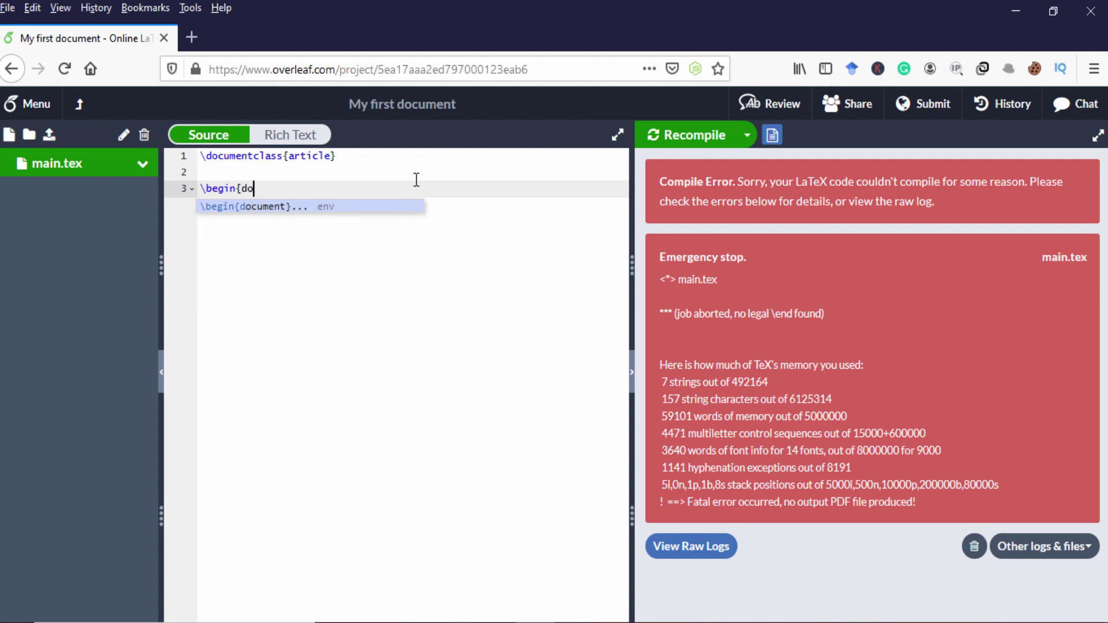
key("Return")
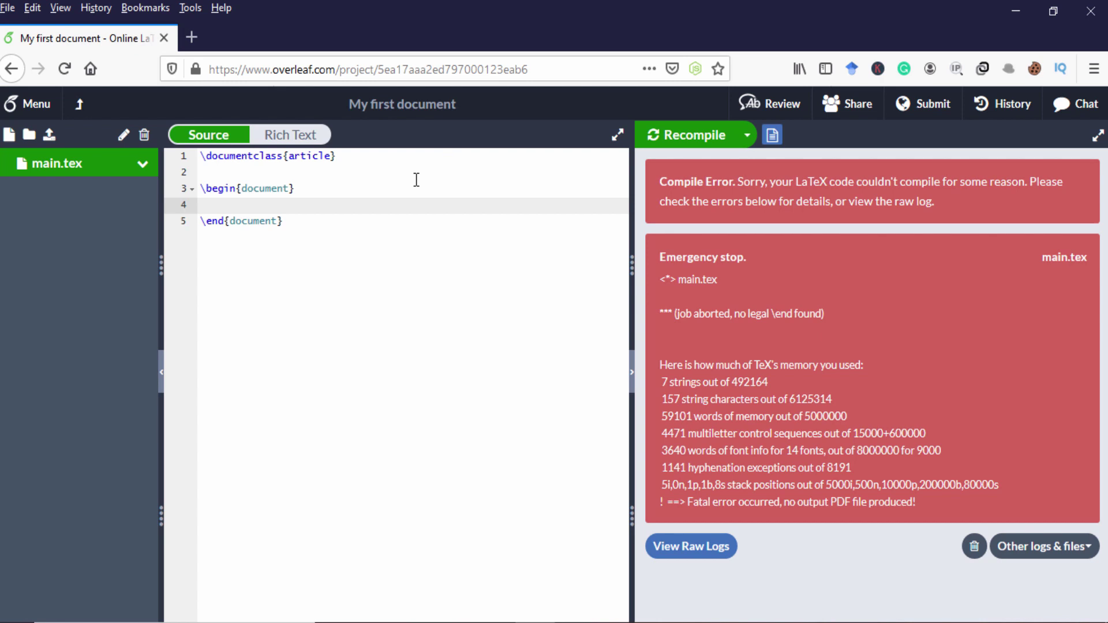
type("This is my f")
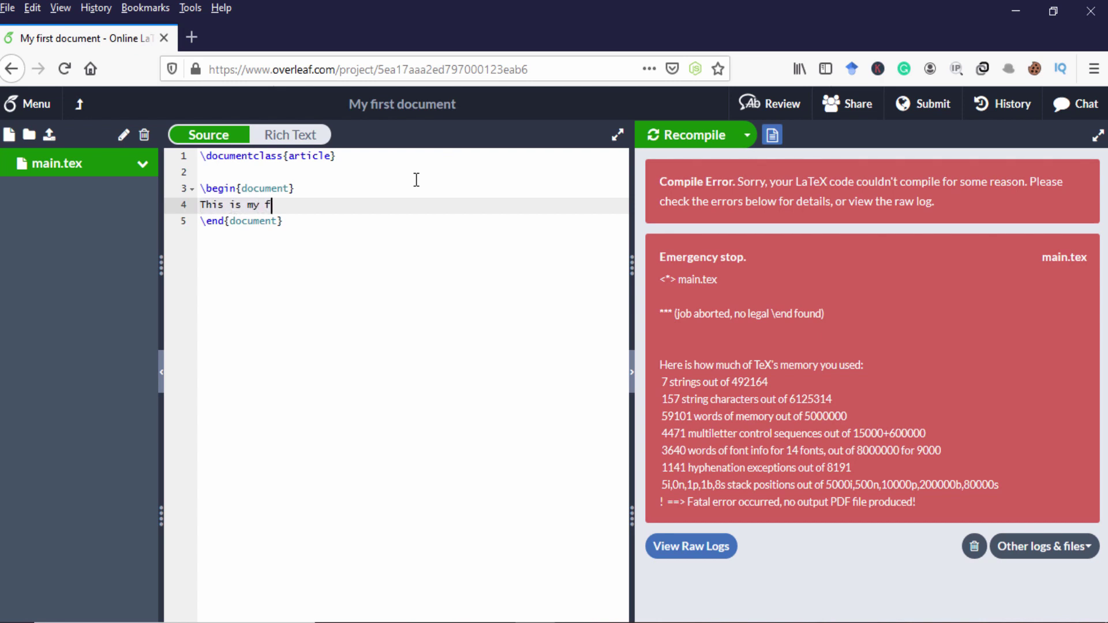
type("irst document")
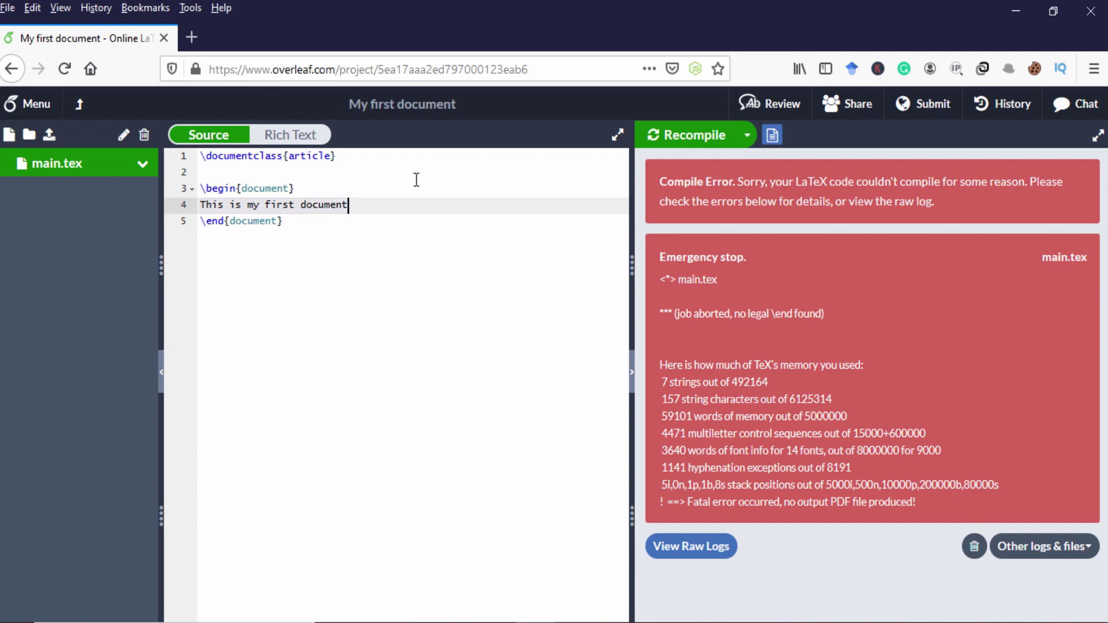
type("....")
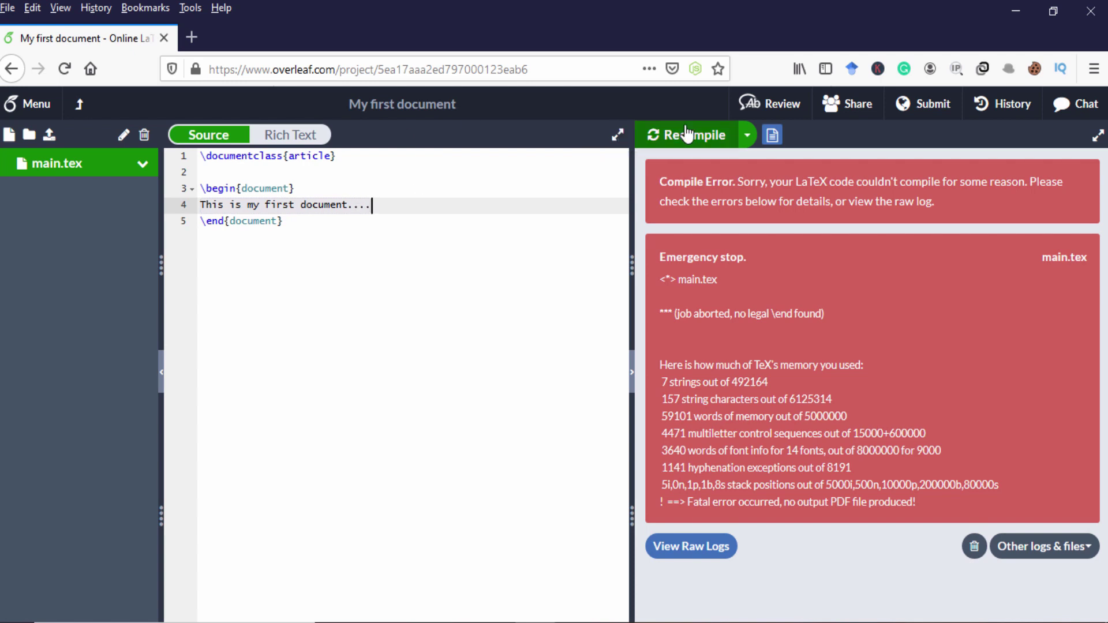
left_click(686, 133)
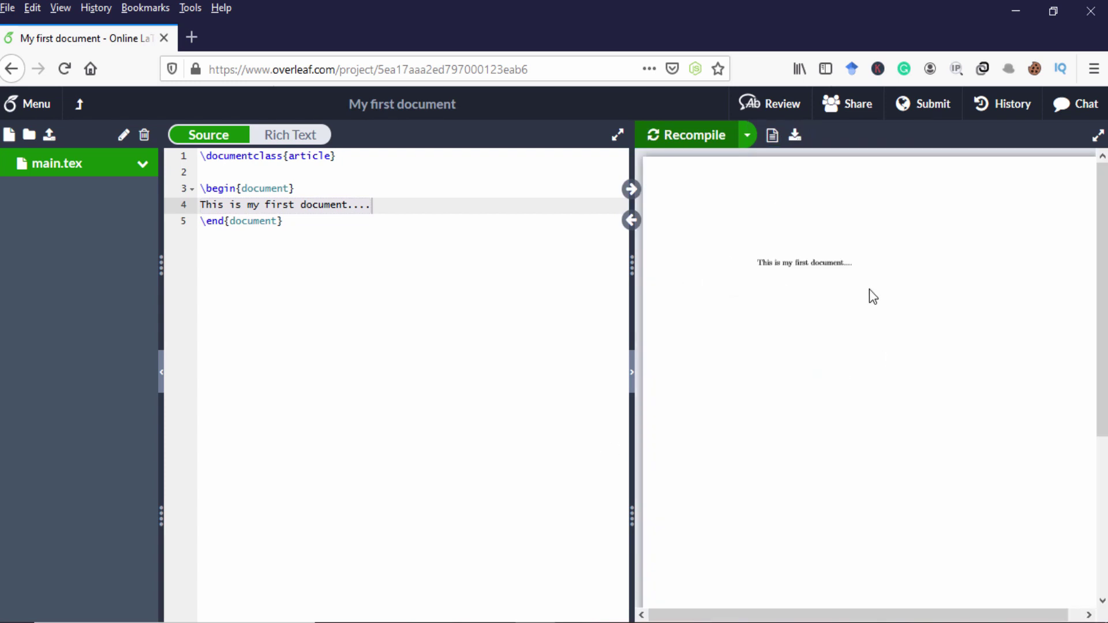
Add \title{This is the title} just below \begin{document}.
key("Up")
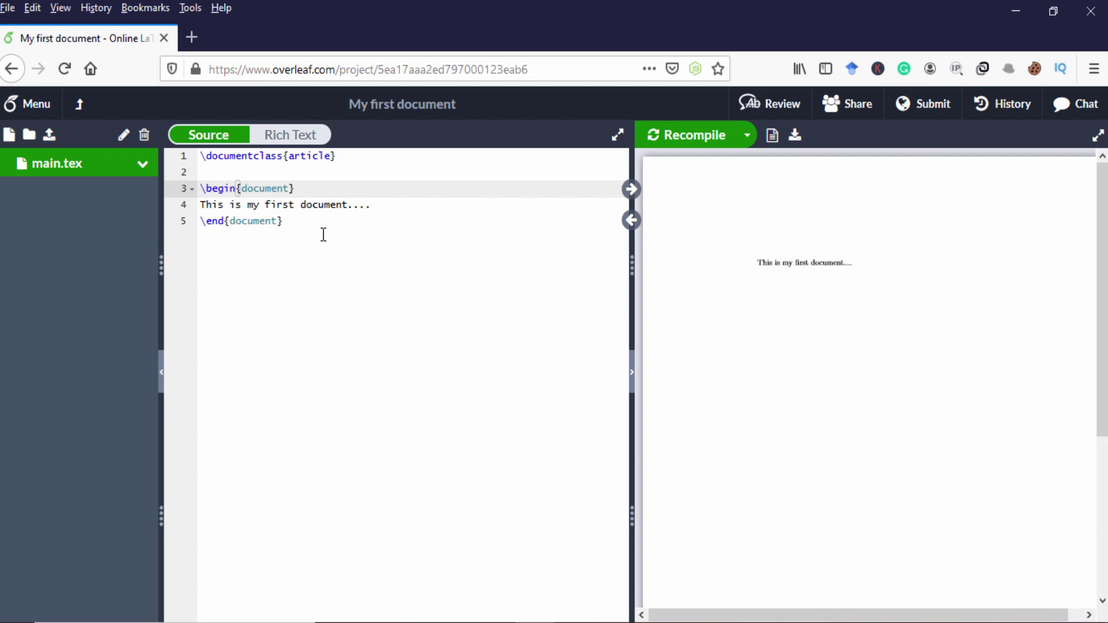
key("Return")
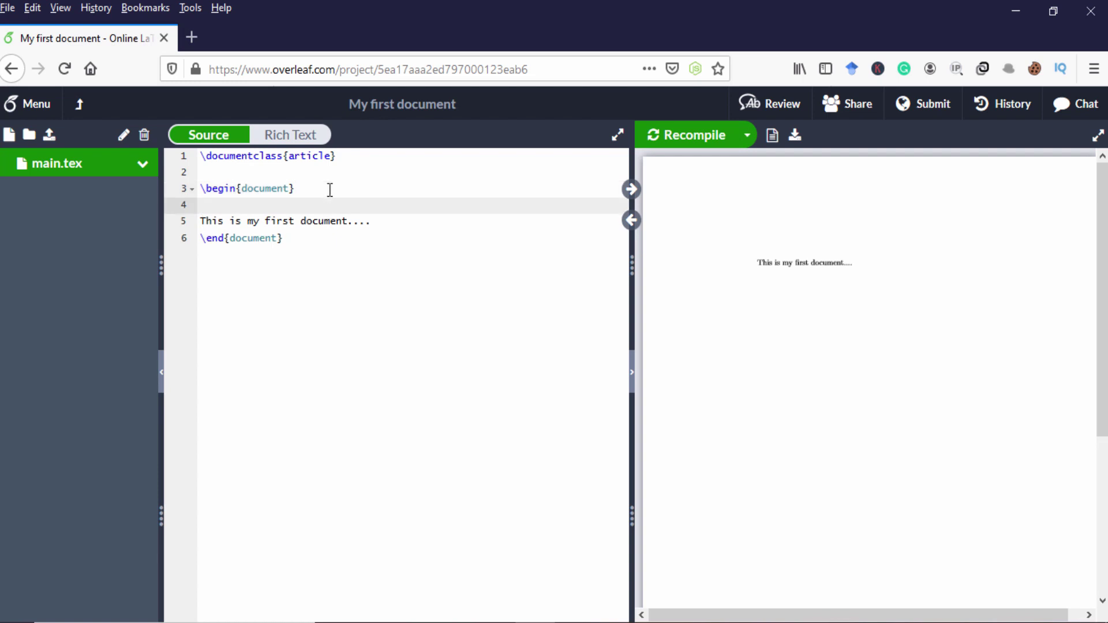
key("Return")
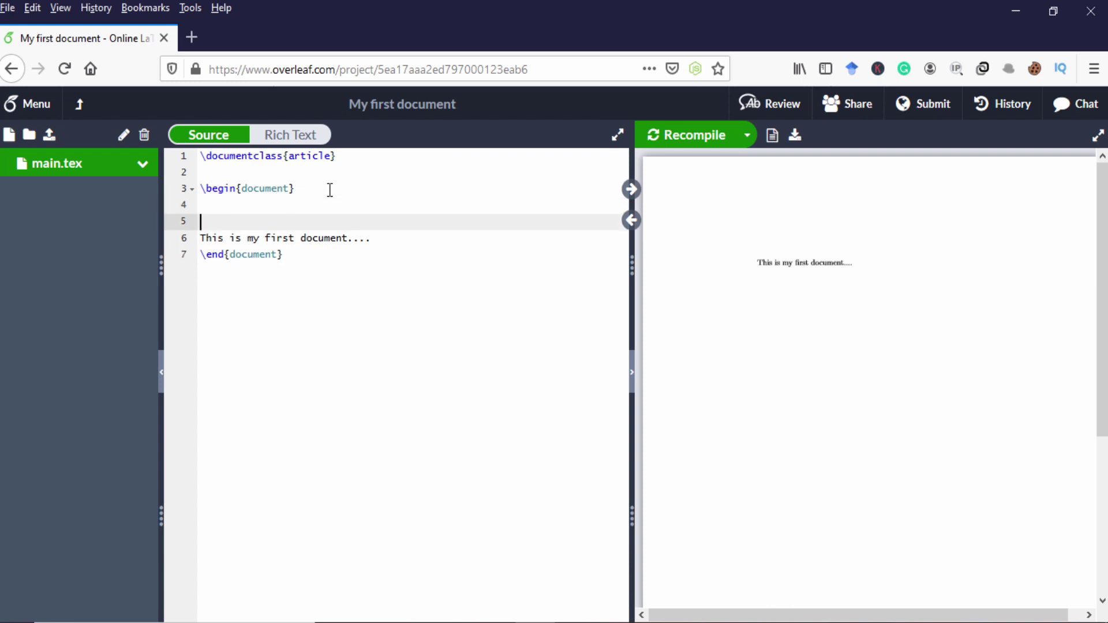
key("Up")
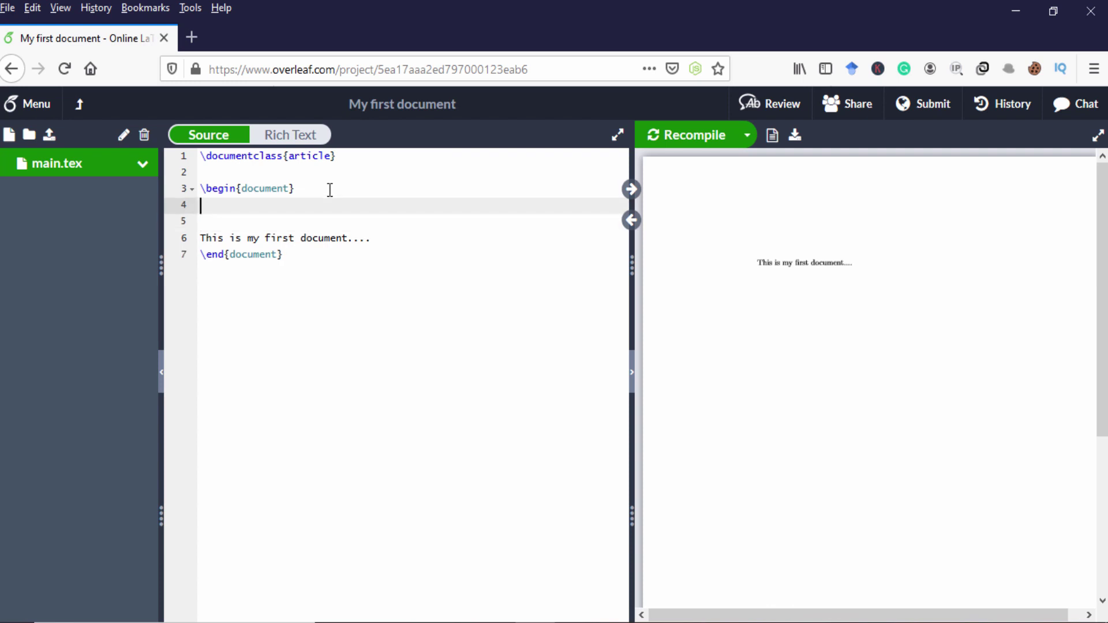
type("\\tit")
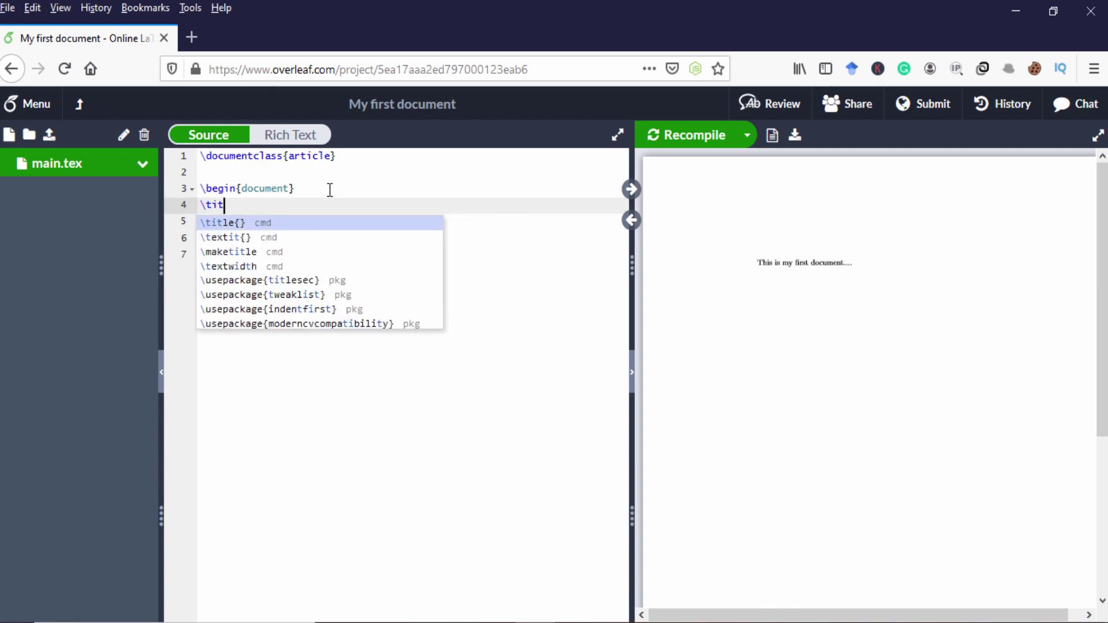
key("Return")
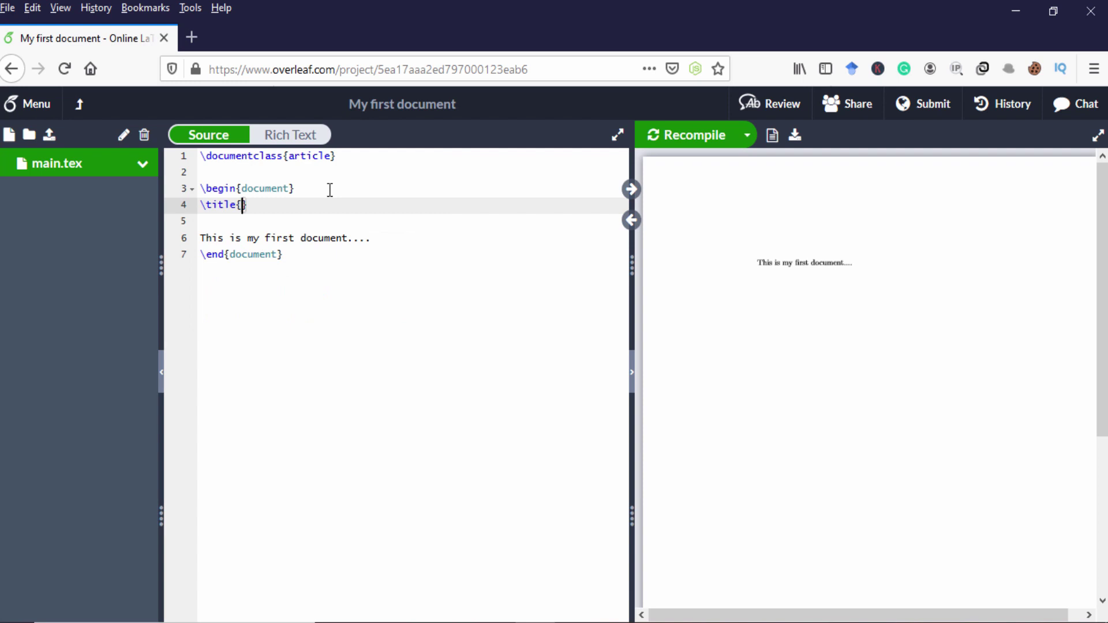
type("Thii")
key("BackSpace")
type("s is the ti")
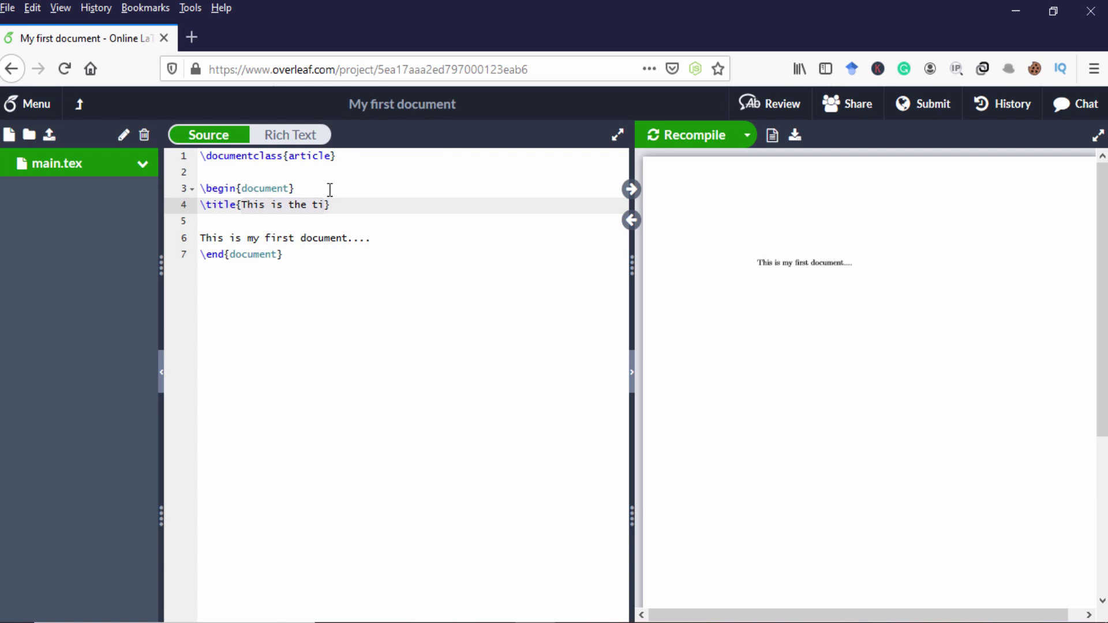
type("tle")
key("End")
key("Return")
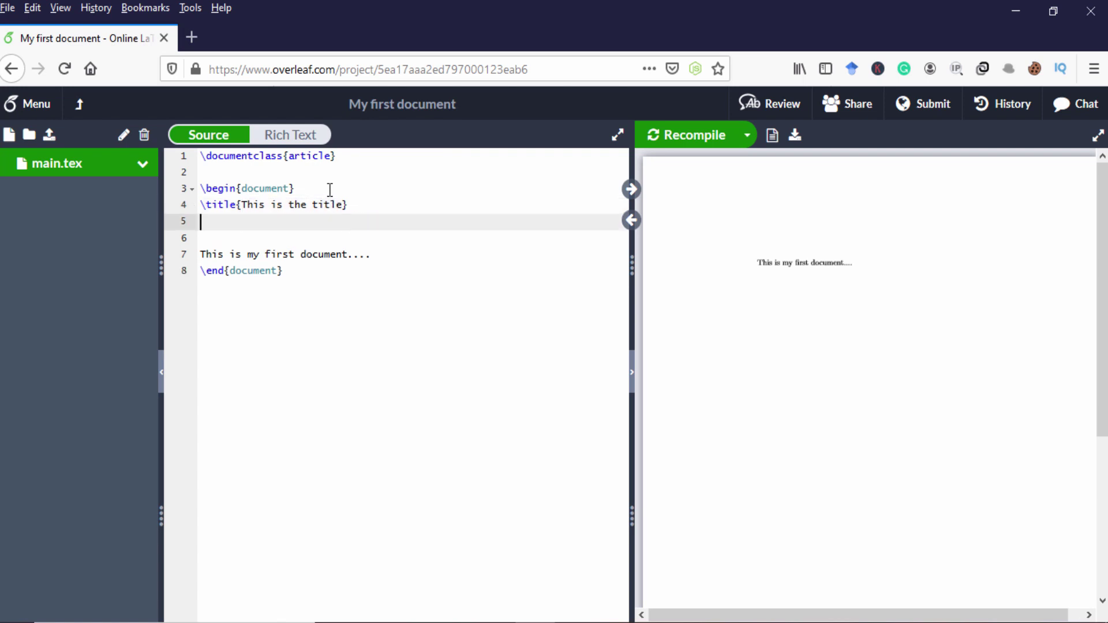
Add \author{author name}, \date{\today} and \maketitle lines under the title.
type("\\auth")
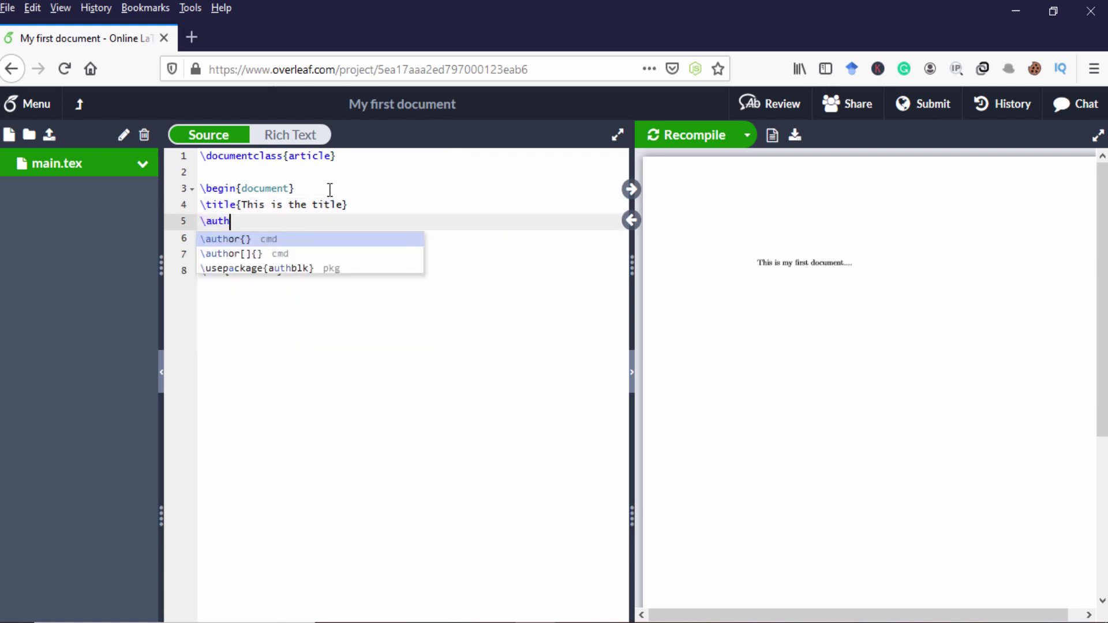
key("Return")
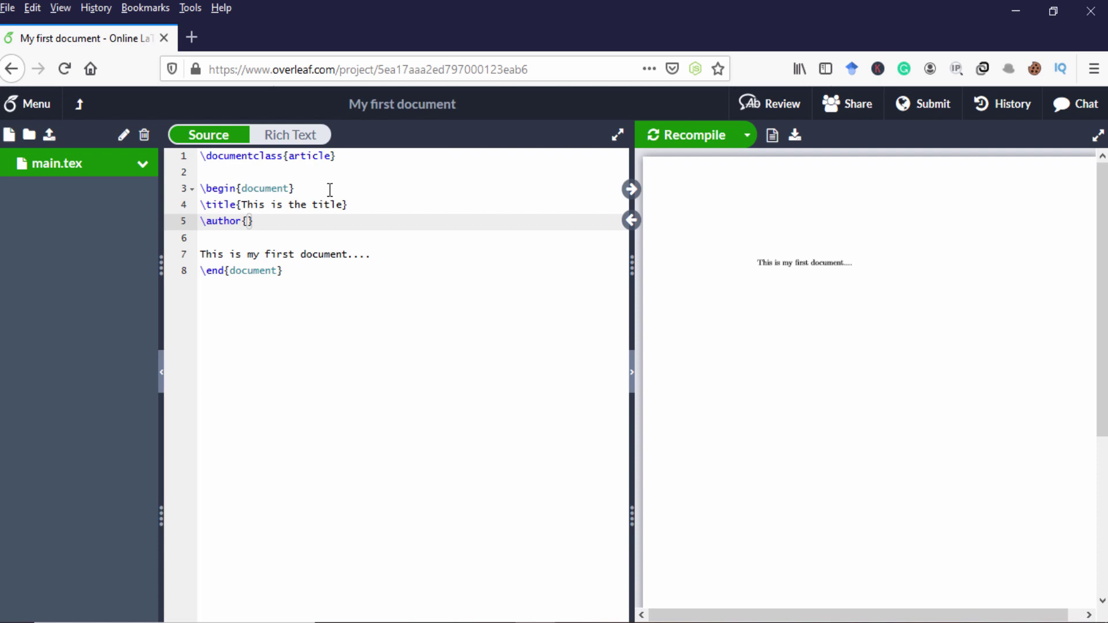
type("author name")
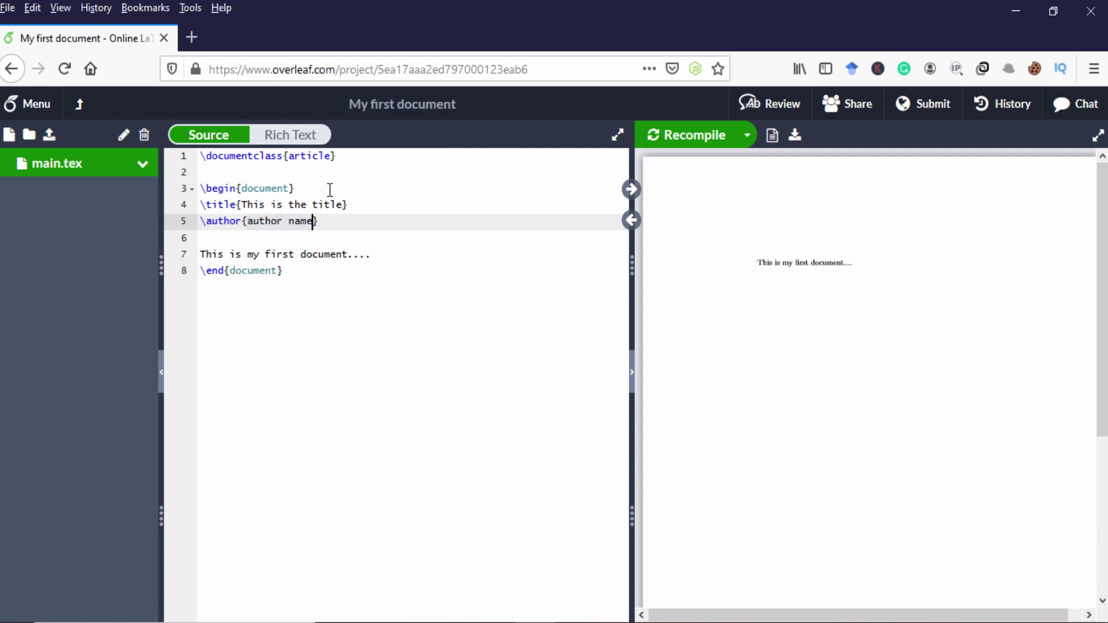
key("Right")
key("Return")
type("\\data")
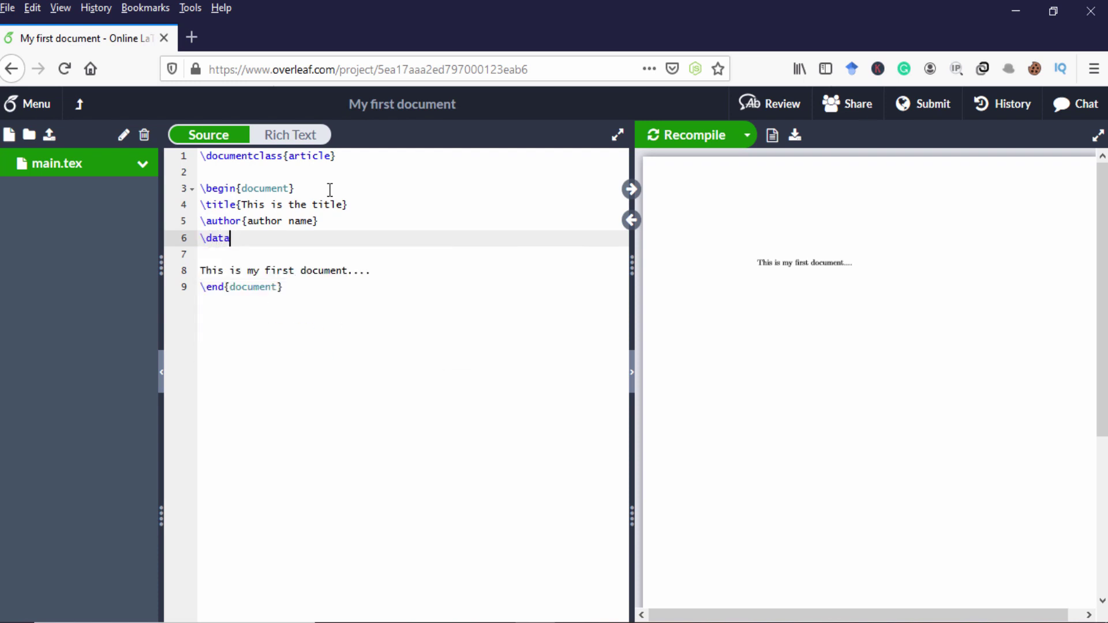
key("BackSpace")
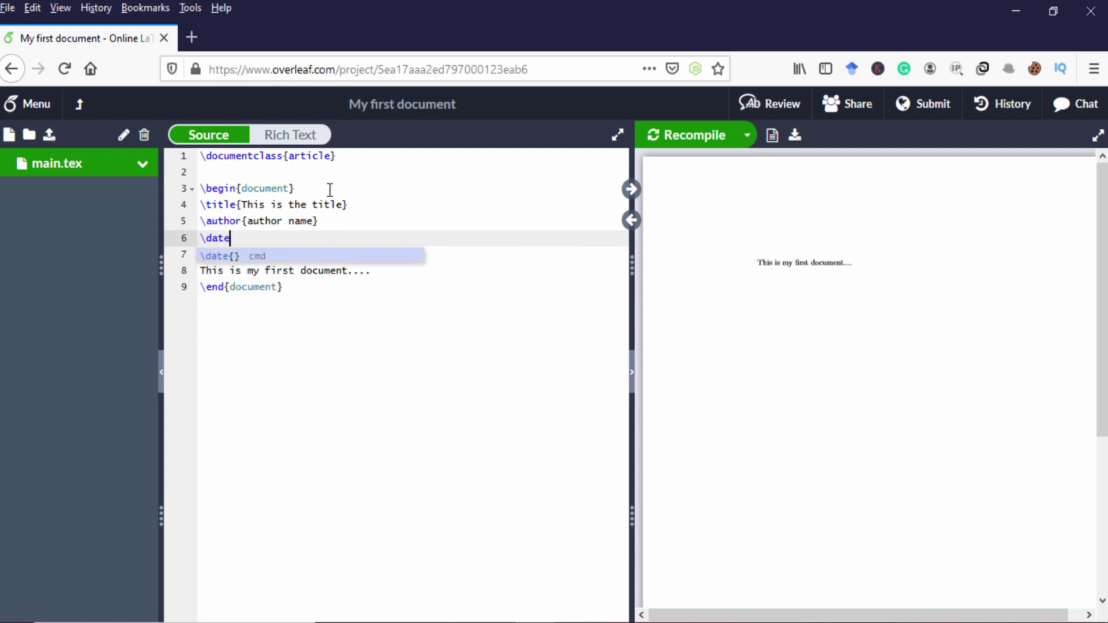
key("Return")
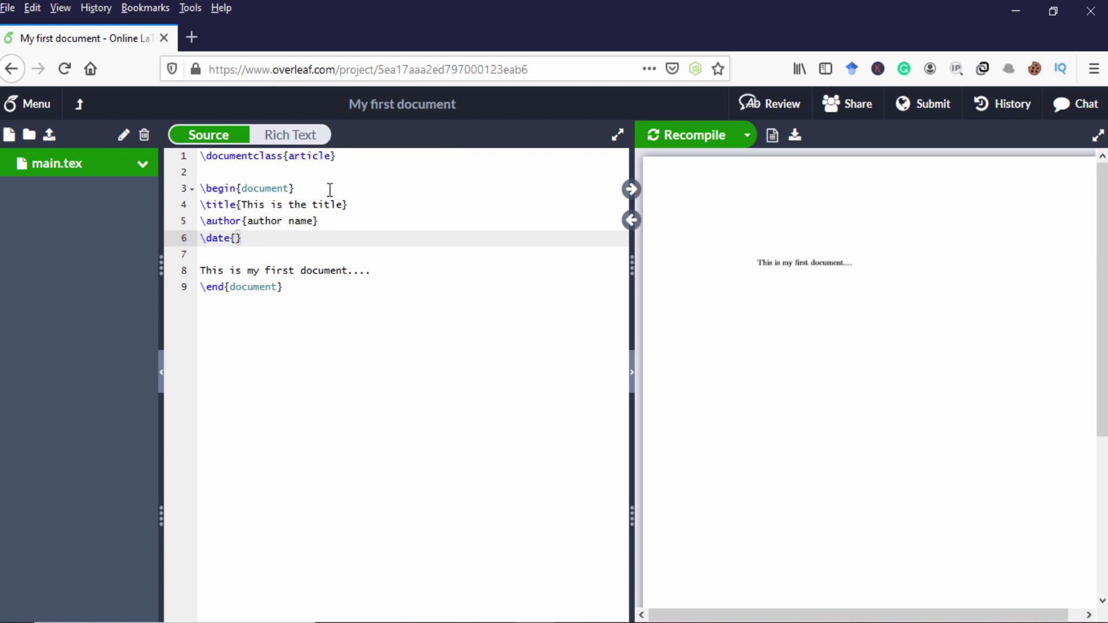
type("\\today")
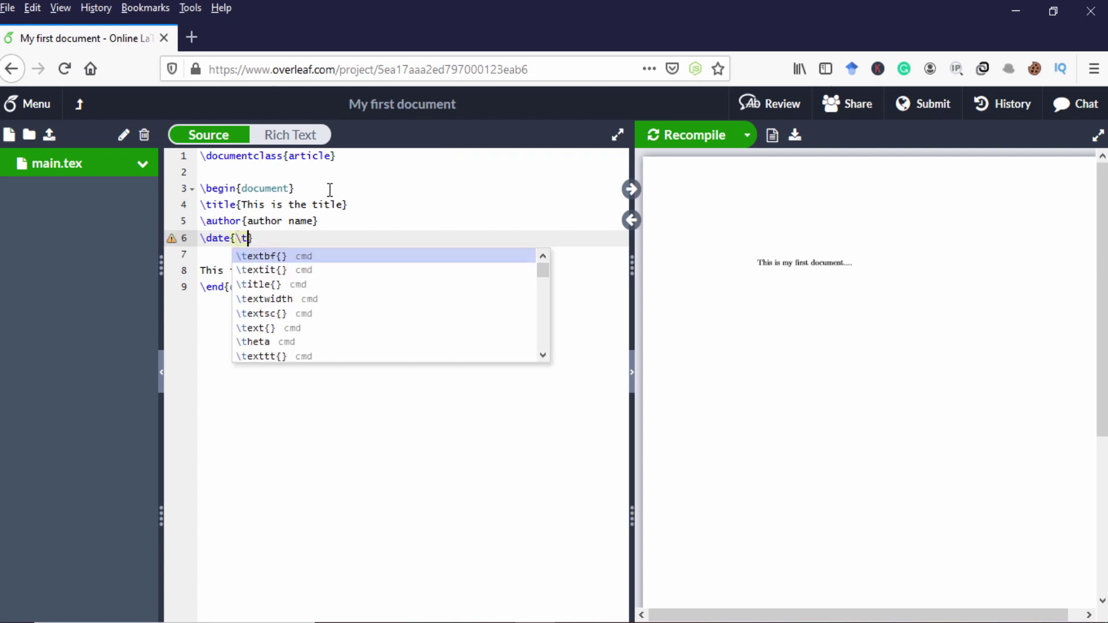
key("Right")
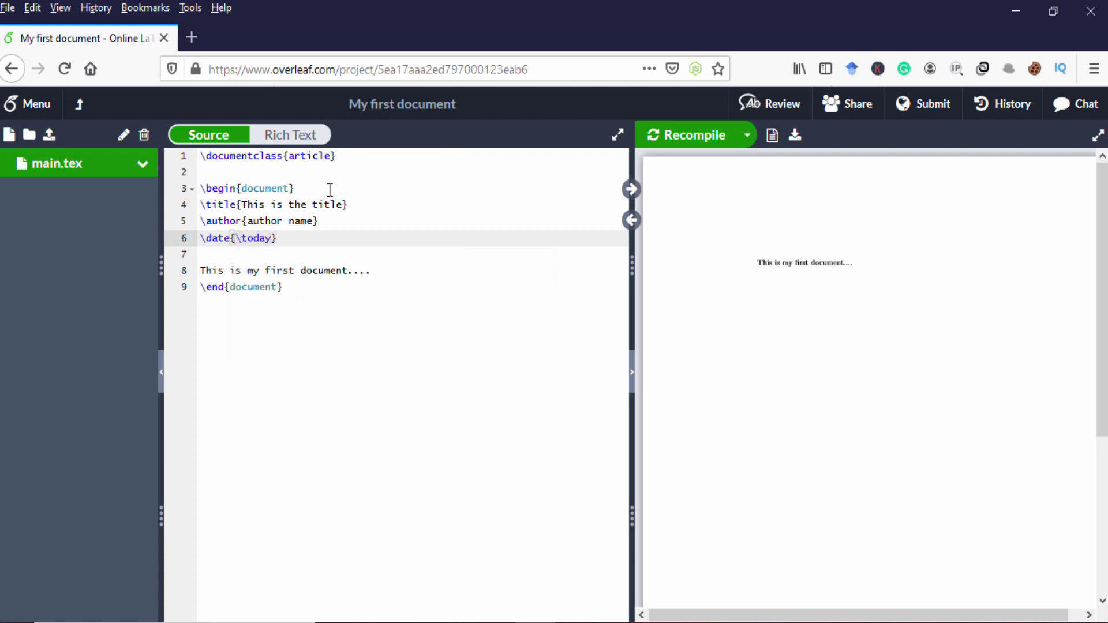
key("Return")
type("\\")
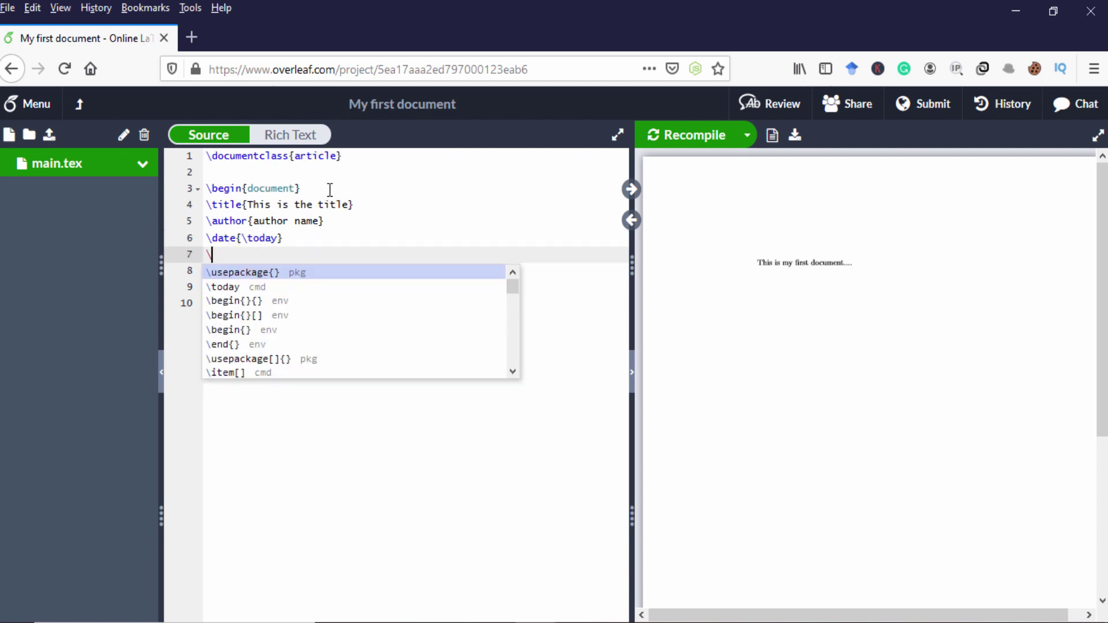
type("make")
key("Return")
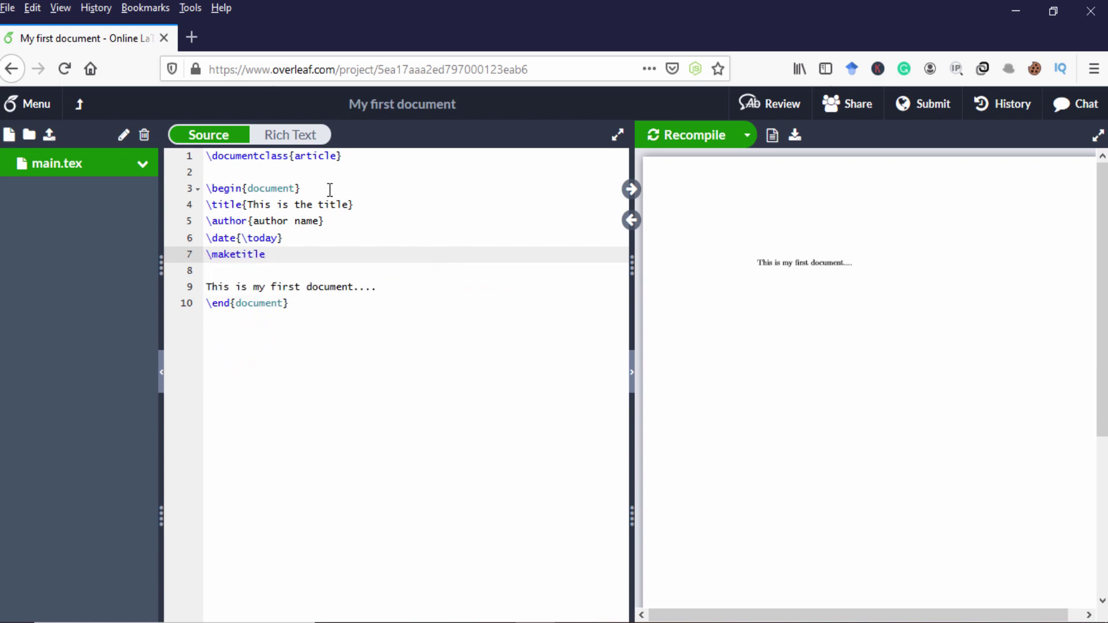
Insert a blank line above the title block and recompile so it appears in the PDF.
key("Up")
key("Left")
key("Left")
key("Left")
key("Left")
key("Left")
key("Left")
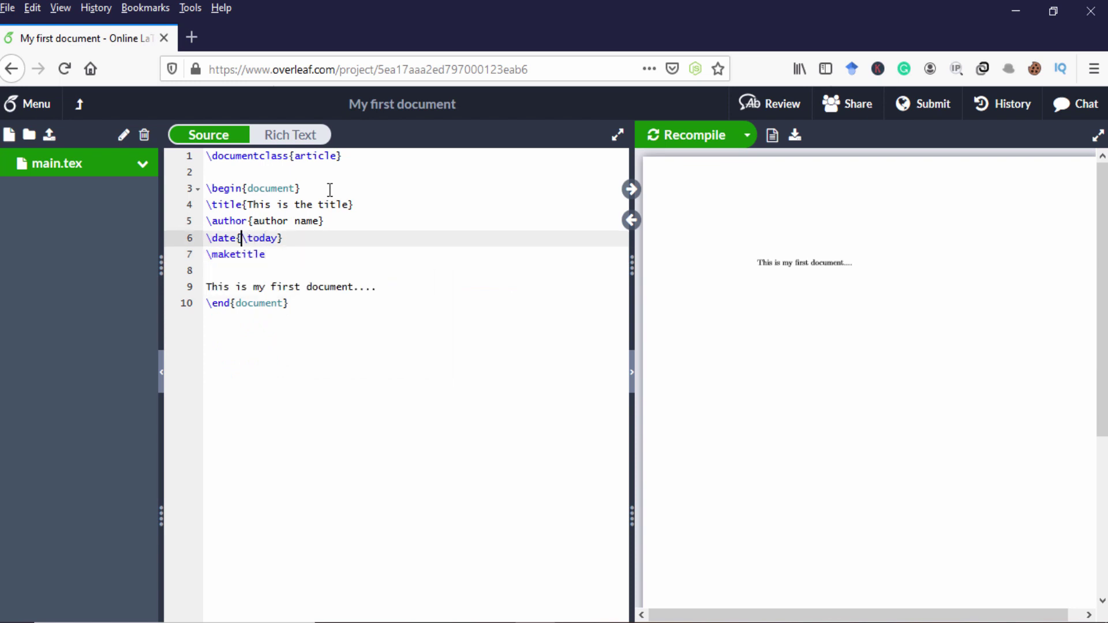
key("Up")
key("Left")
key("Left")
key("Left")
key("Left")
key("Up")
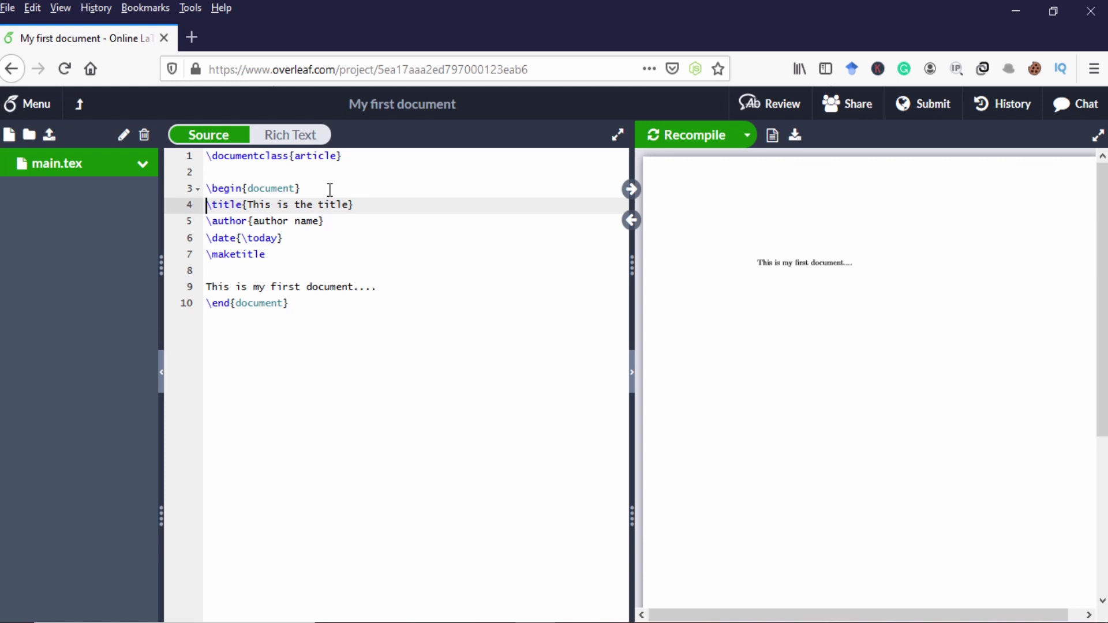
key("Return")
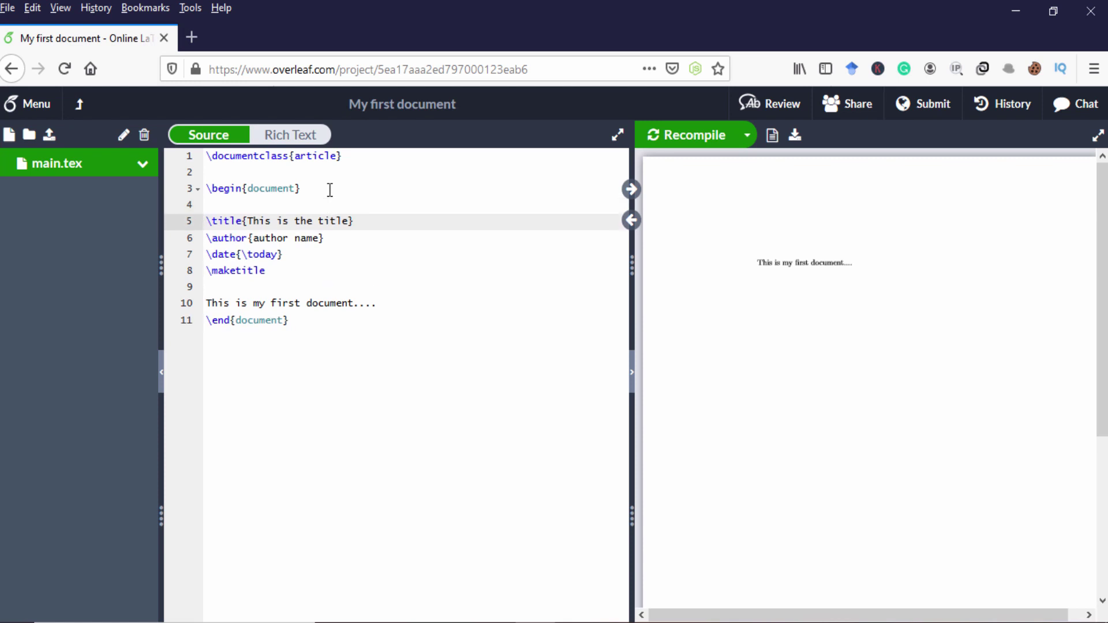
left_click(687, 135)
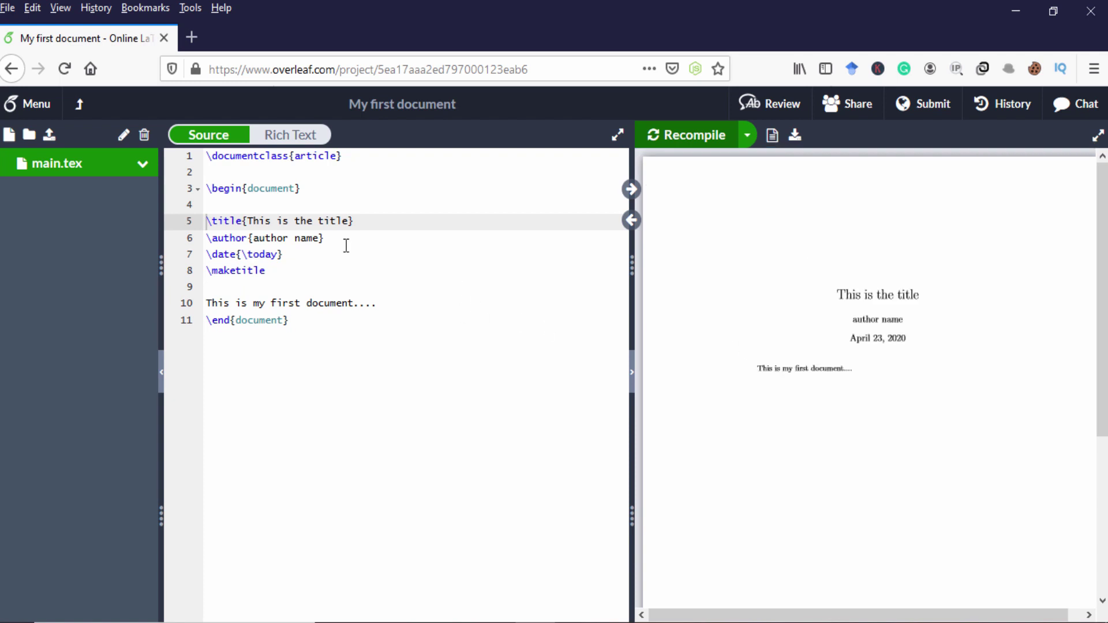
left_click(348, 267)
key("Return")
key("Return")
key("Return")
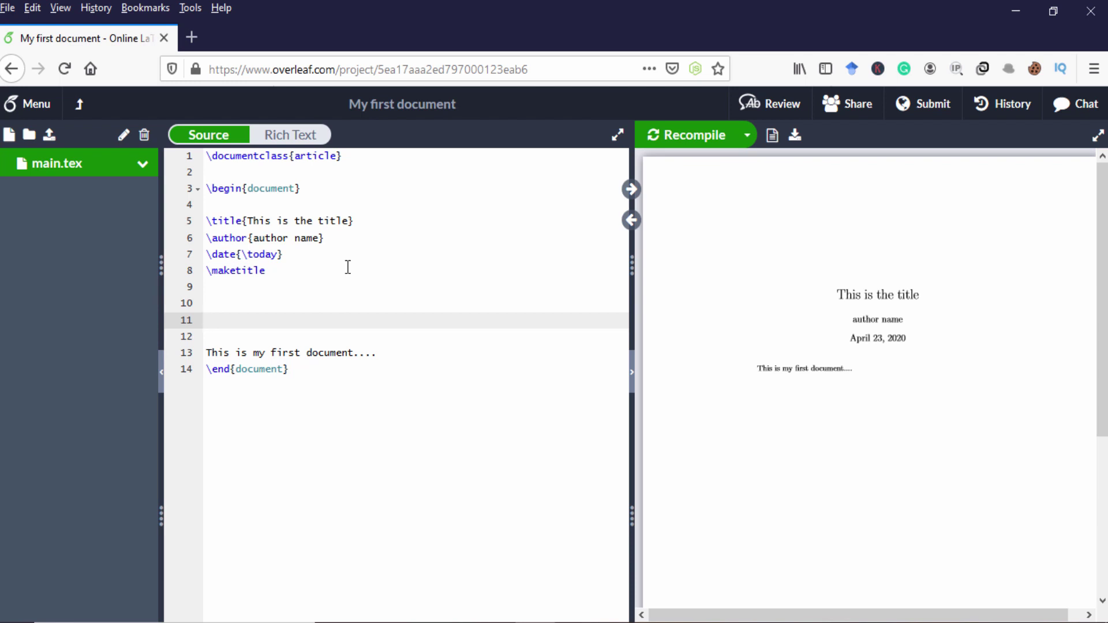
Add a \section{Introduction} heading below the title block.
type("\\su")
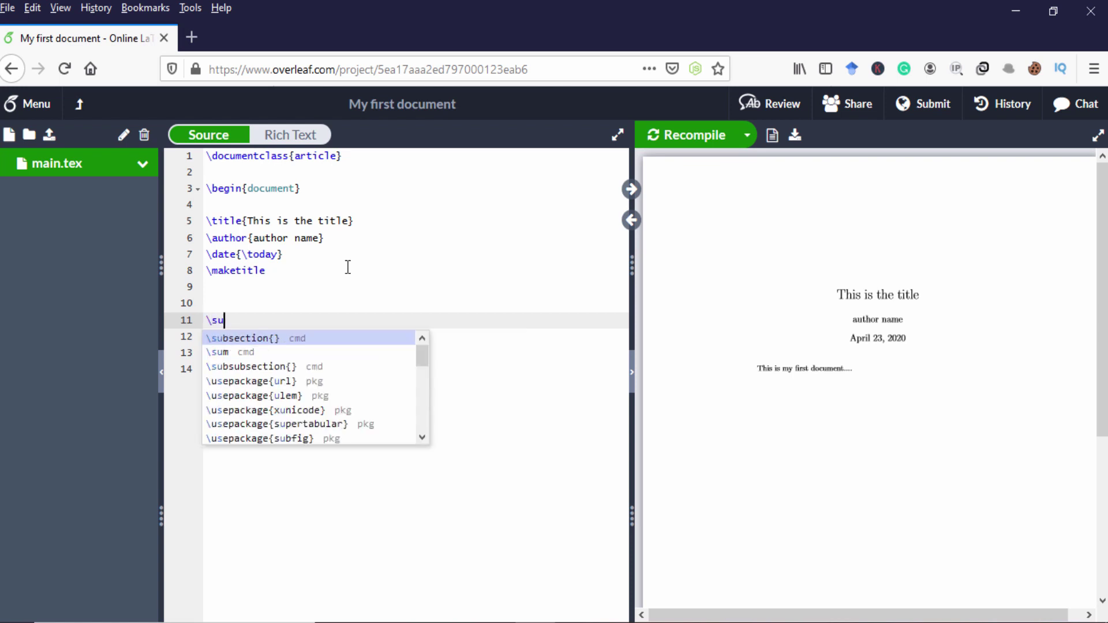
key("BackSpace")
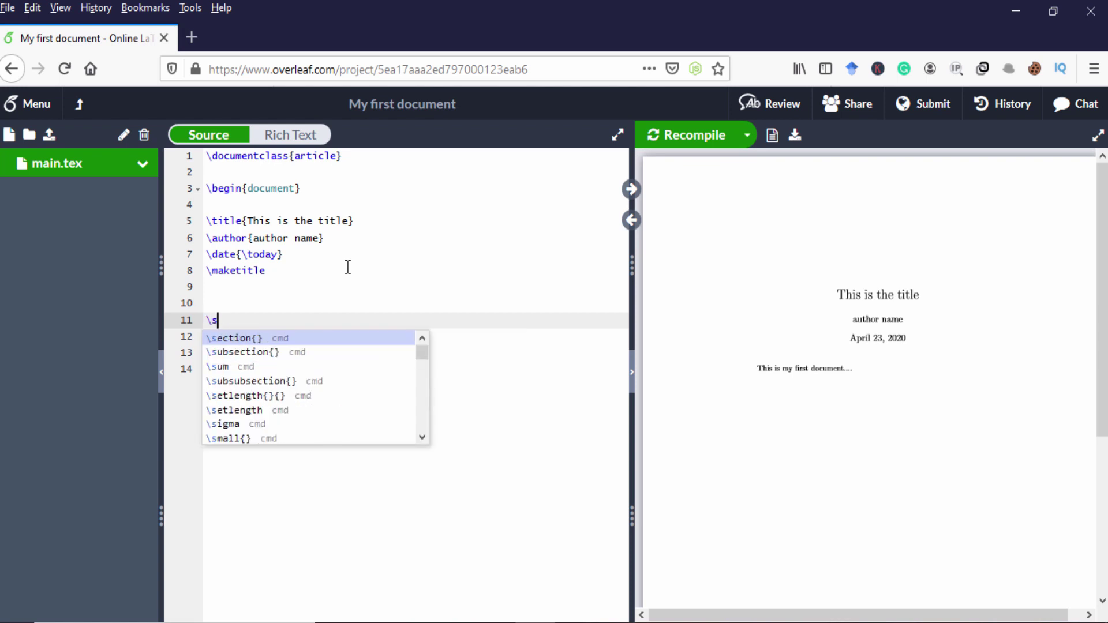
key("Return")
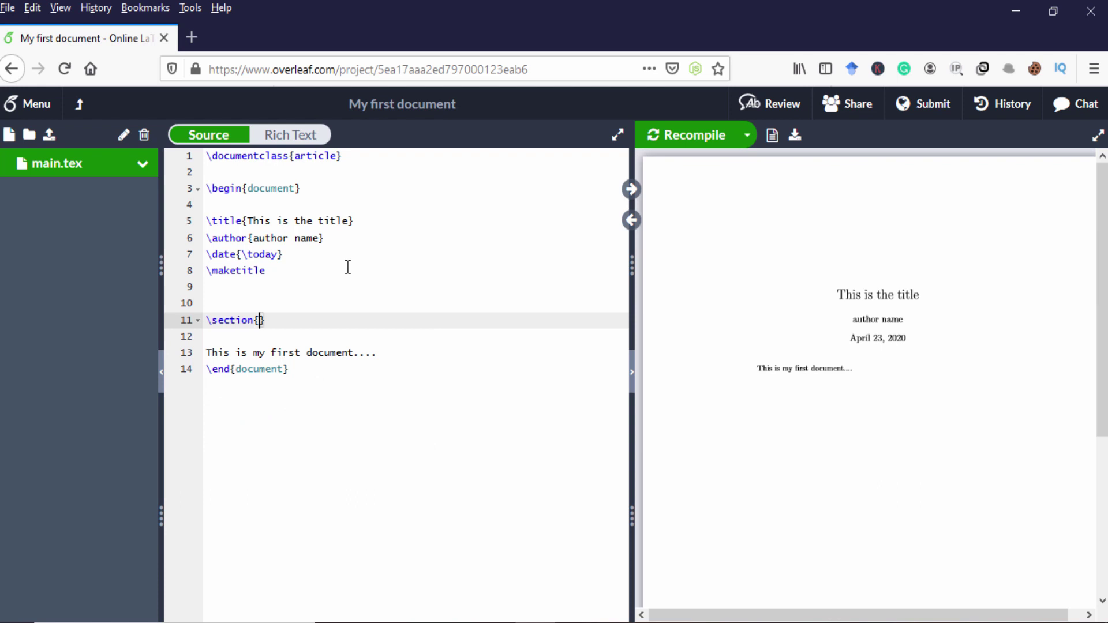
type("Introdeuc")
key("BackSpace")
key("BackSpace")
key("BackSpace")
type("uction")
key("Right")
type("\\")
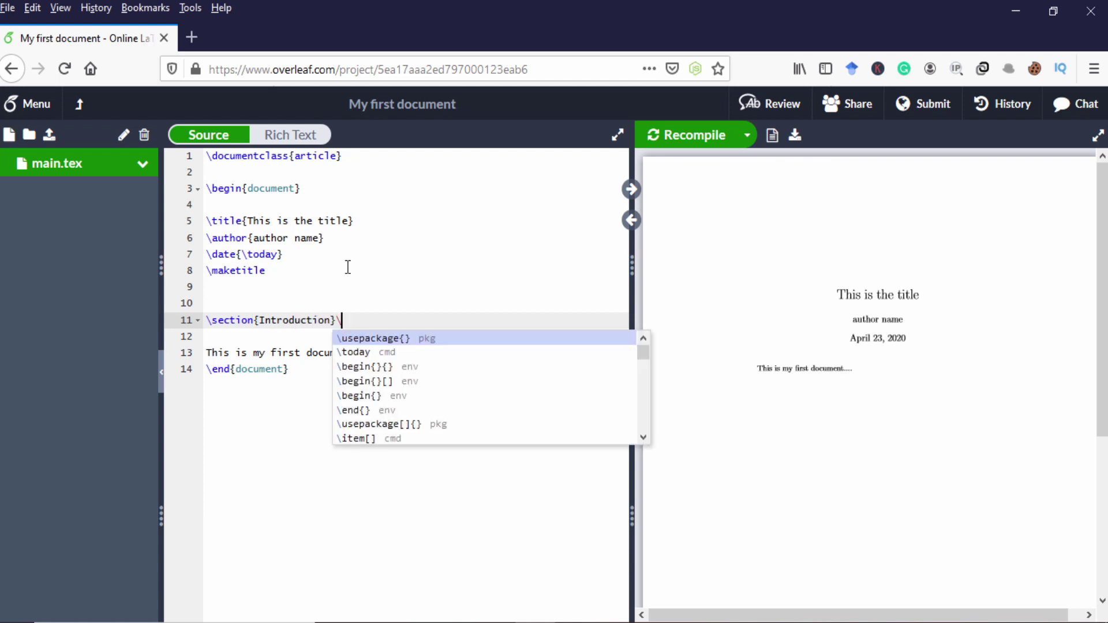
key("BackSpace")
key("Return")
key("Return")
key("Up")
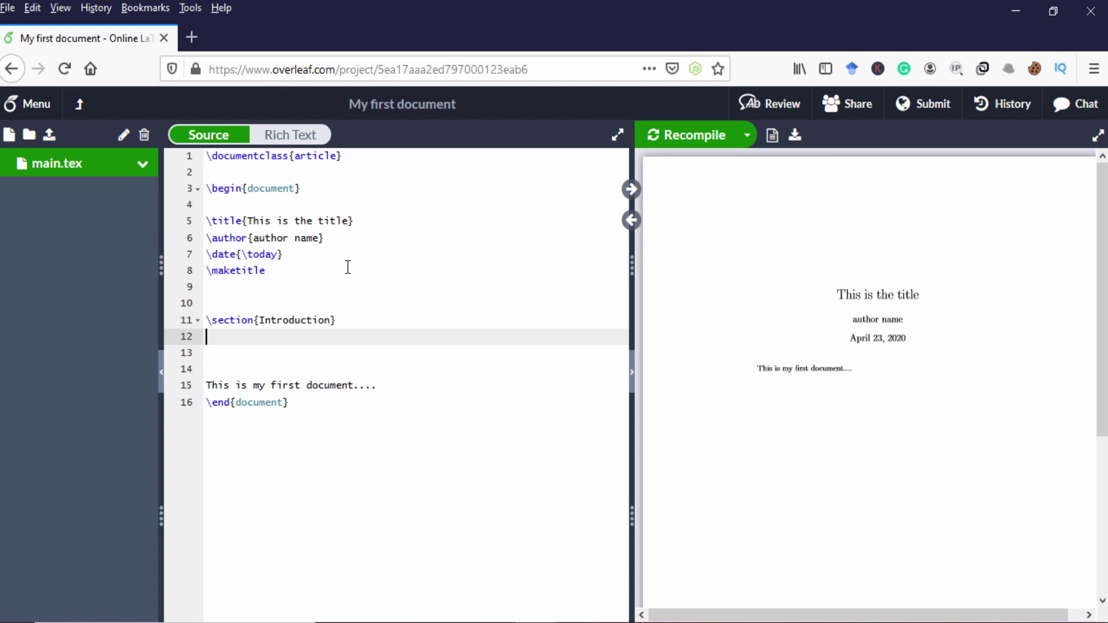
key("Down")
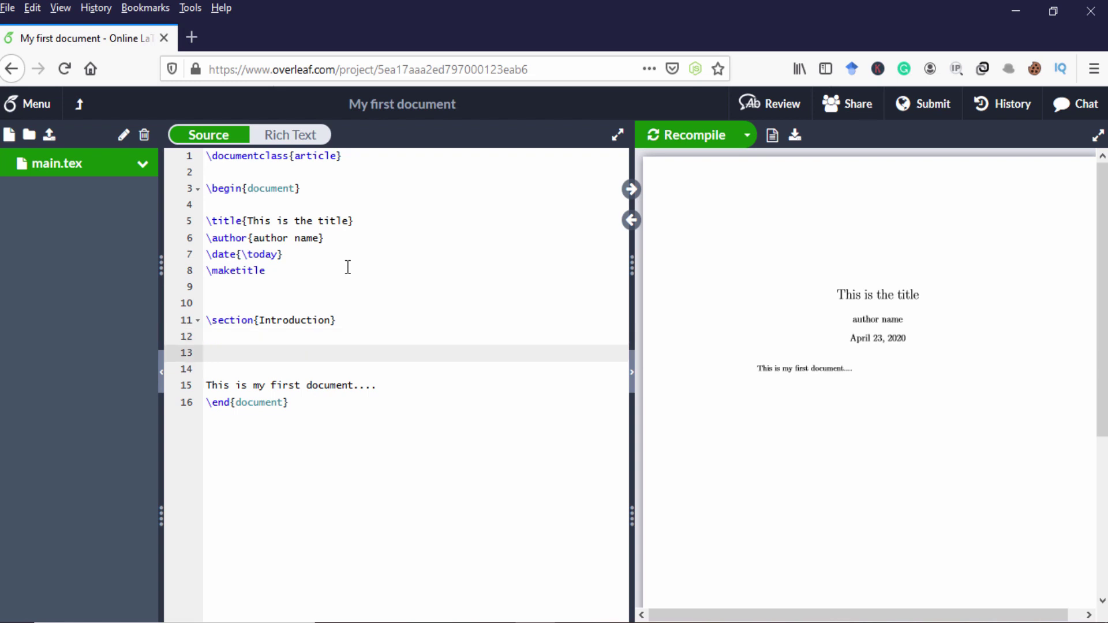
Add subsection 'This is the subsection' and subsubsection 'This is a subsubsection' headings.
type("\\sub")
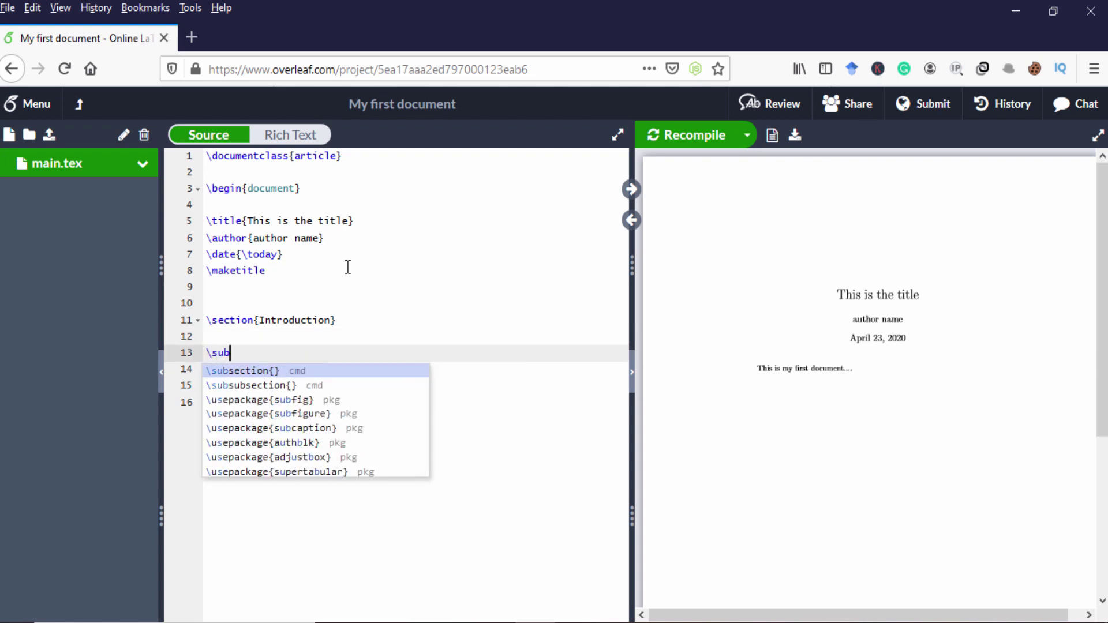
key("Return")
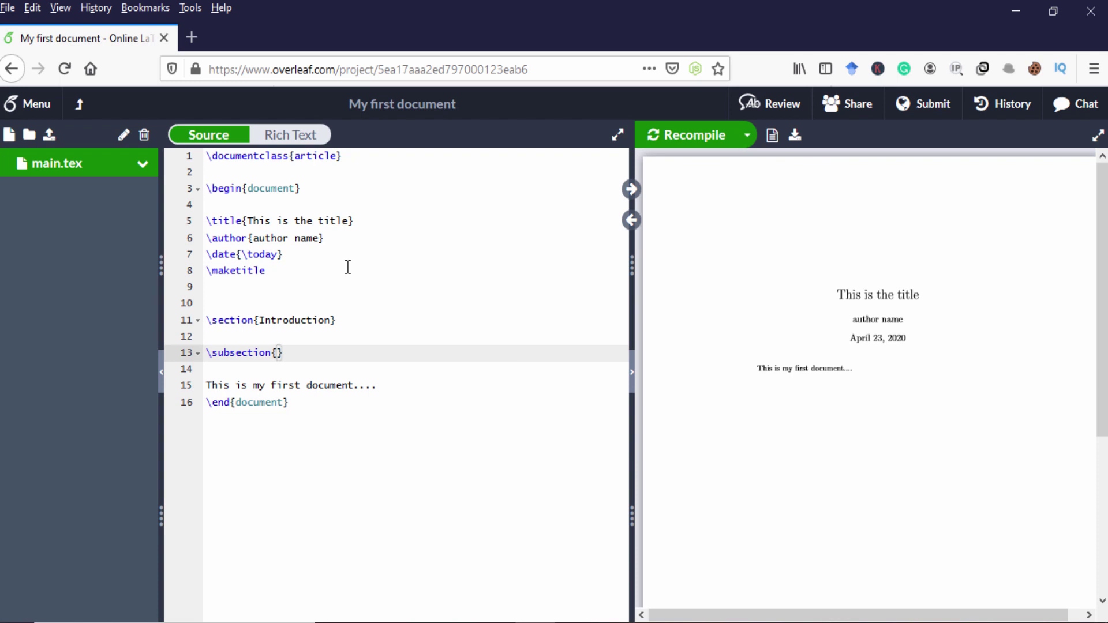
type("This is the s")
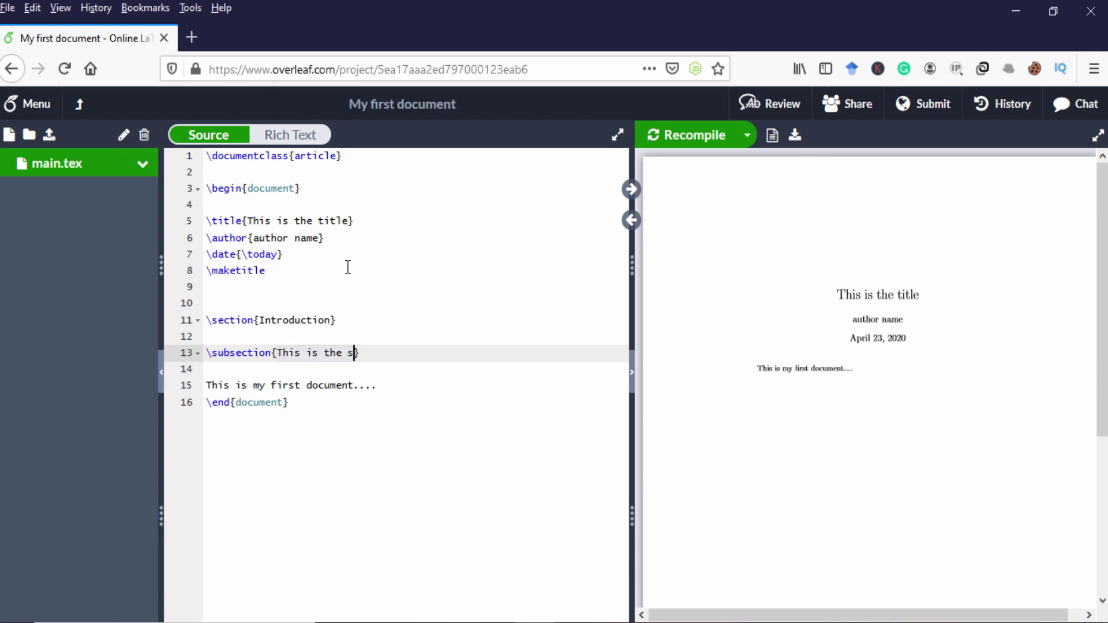
type("ubsection")
key("Down")
key("Return")
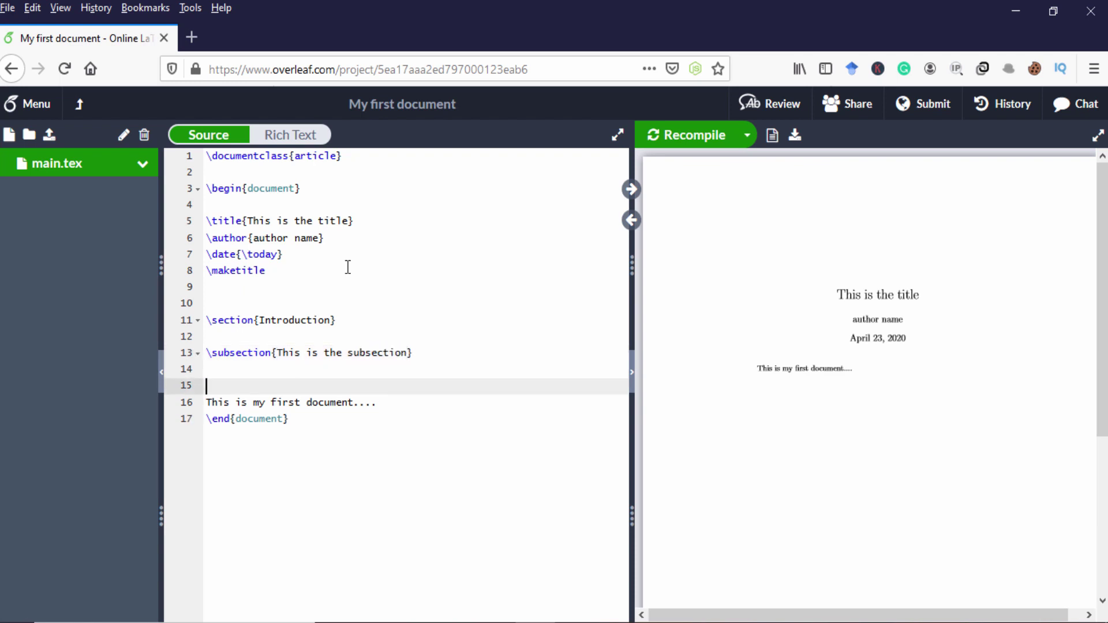
type("\\sub")
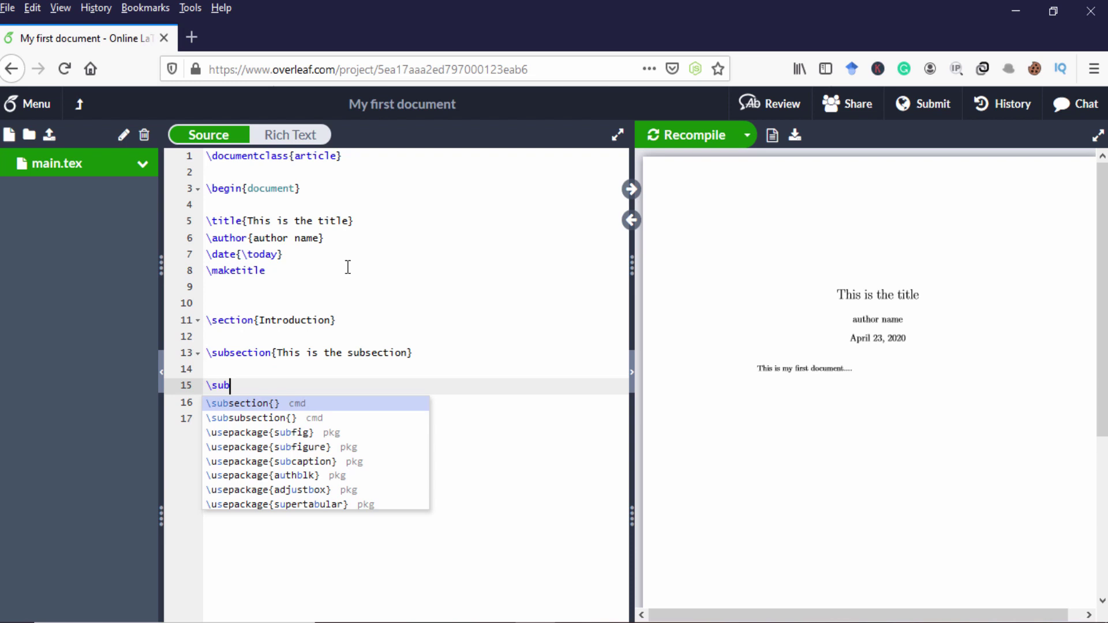
type("sub")
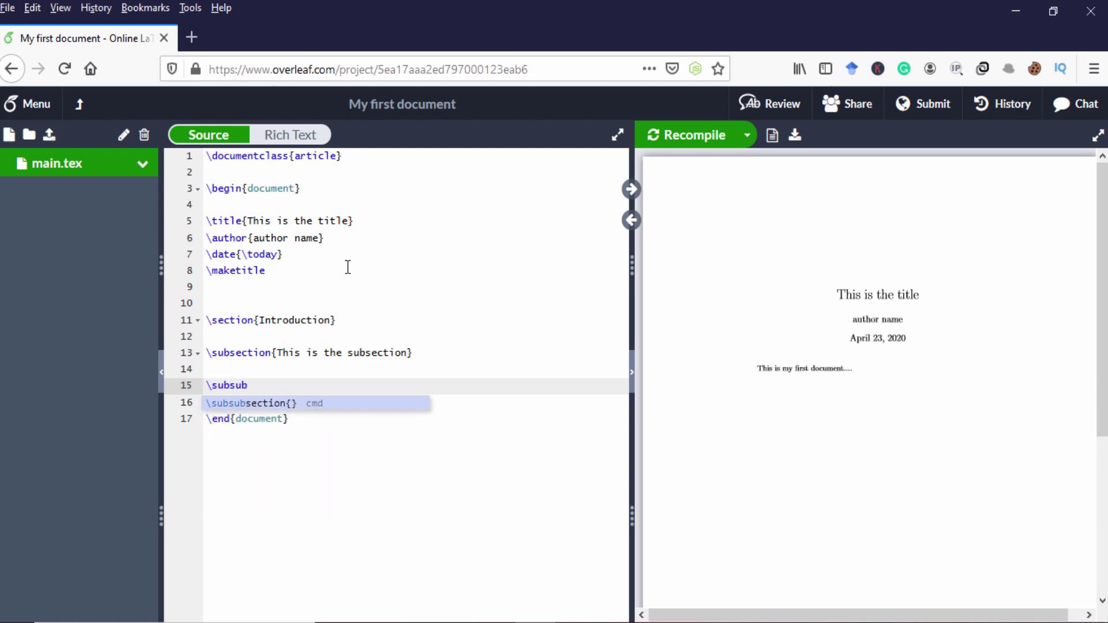
key("Return")
type("This ")
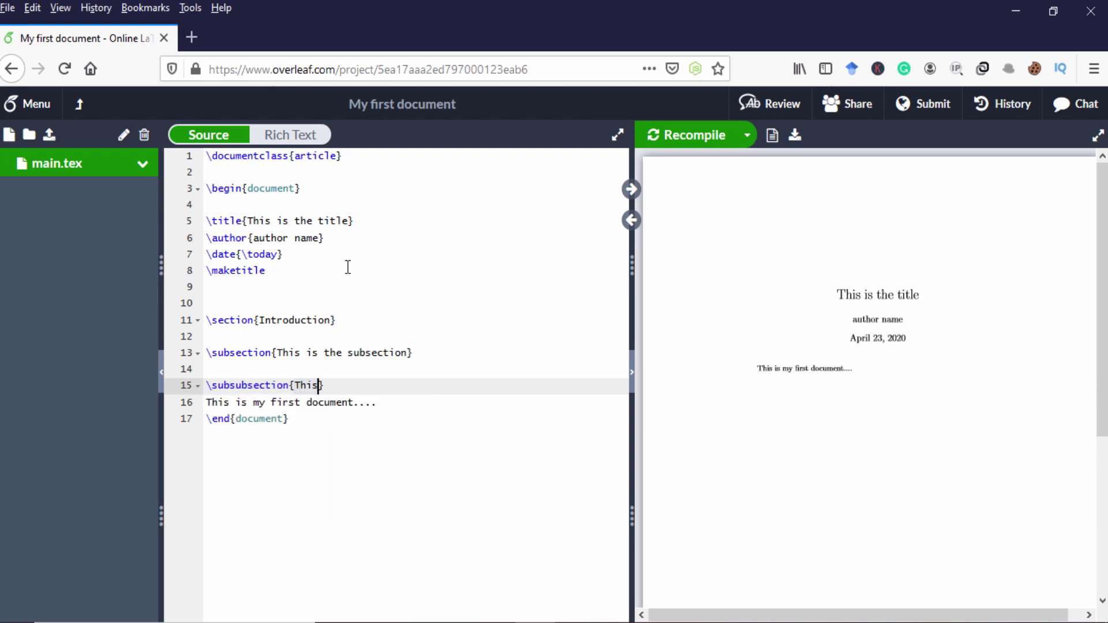
type("is a subsubsection")
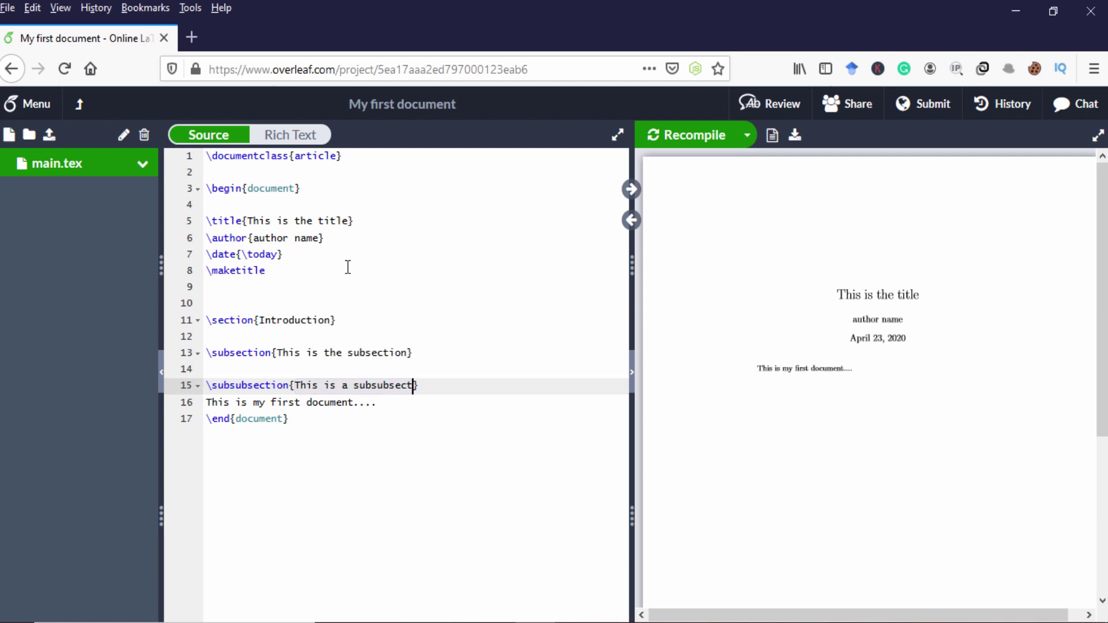
key("End")
key("Return")
key("Return")
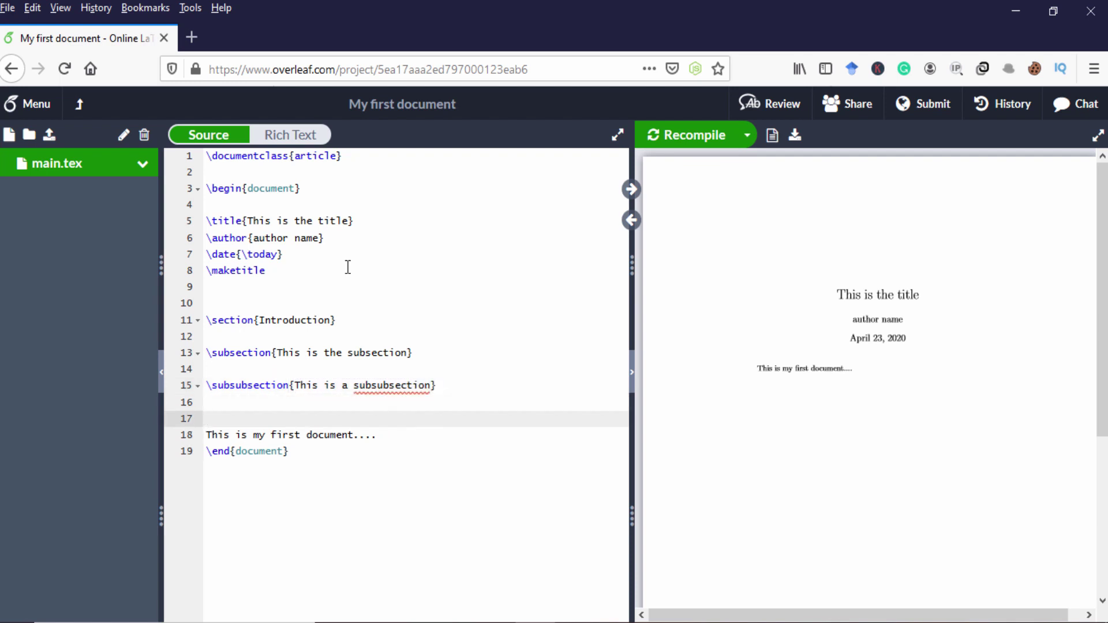
Add the \paragraph{This paragraph} heading.
type("\\")
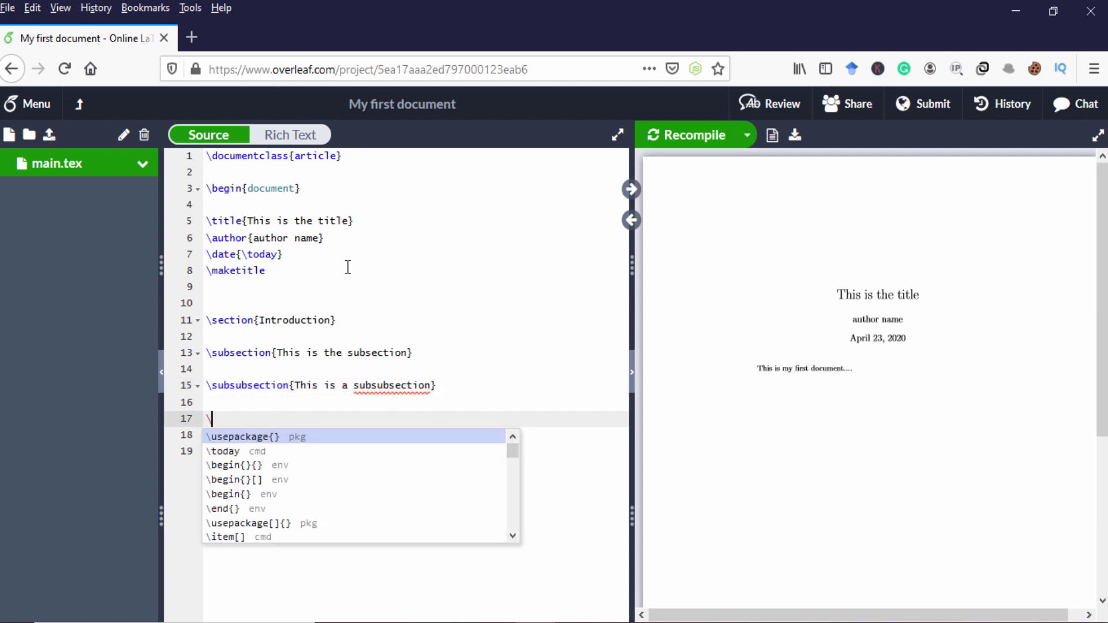
type("paragra")
key("Return")
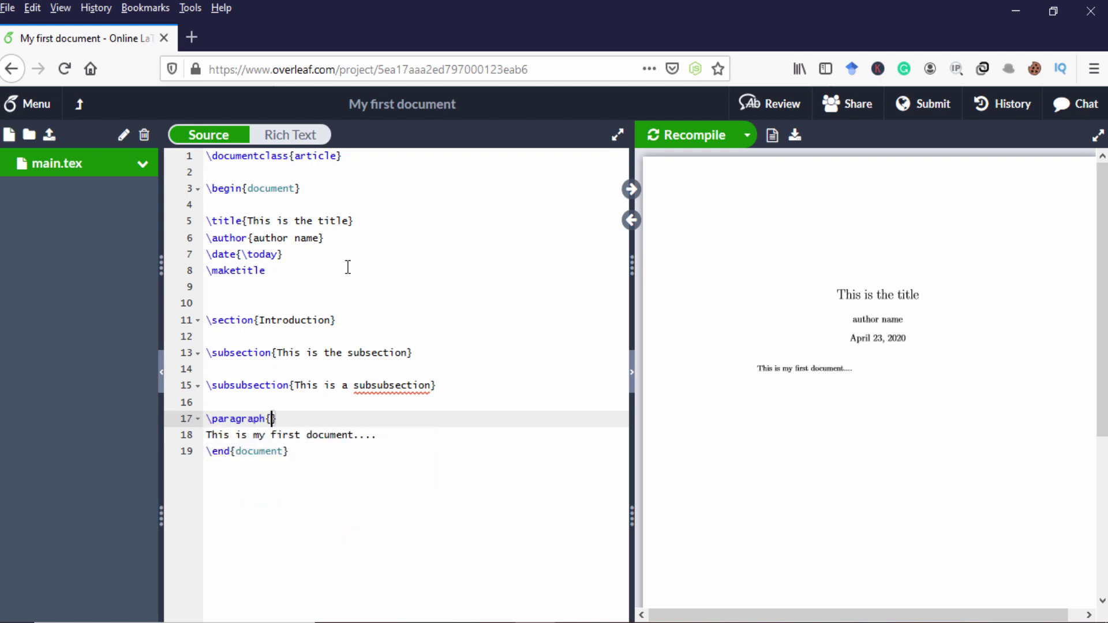
type("This paragraph")
key("Right")
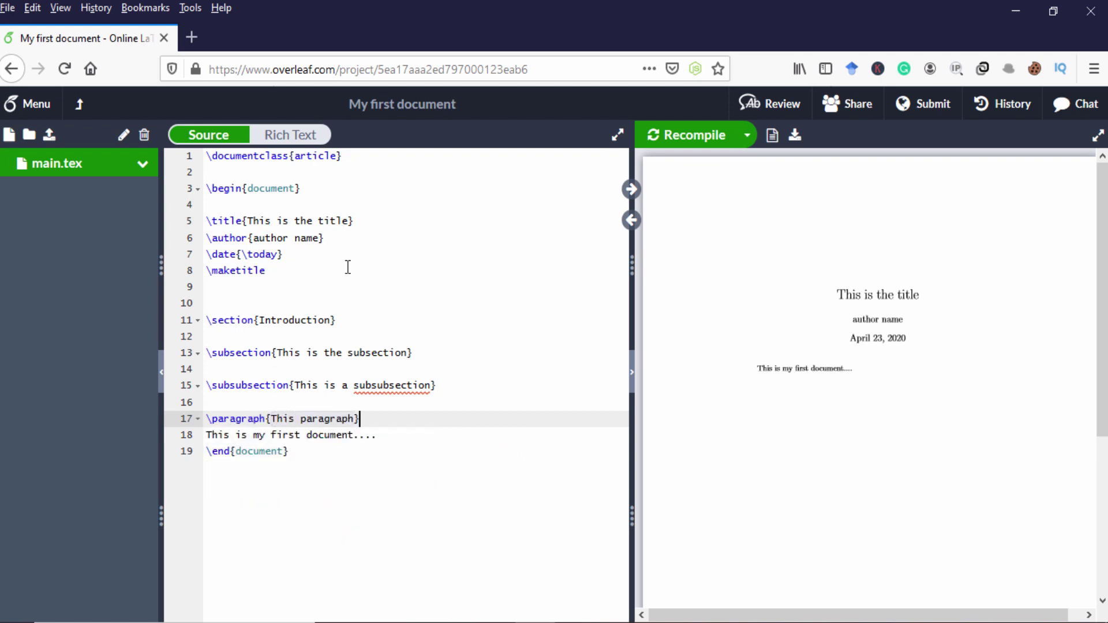
Change 'subsubsection' to 'sub subsection' in the heading and recompile to show numbered headings.
left_click(413, 386)
right_click(414, 385)
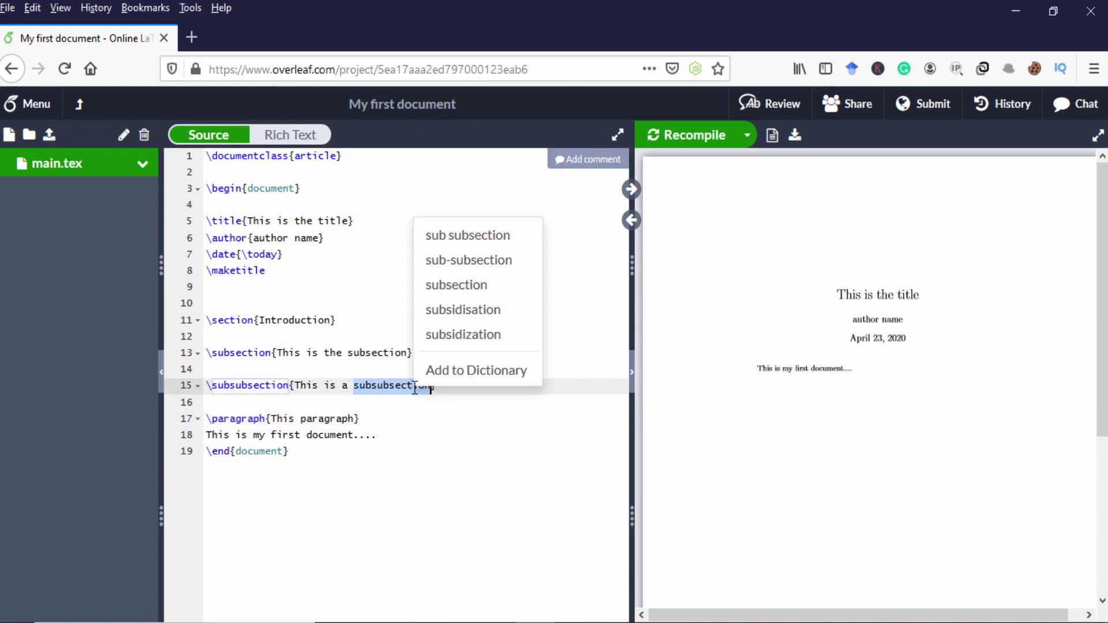
left_click(454, 234)
left_click(558, 402, "shift")
left_click(696, 138)
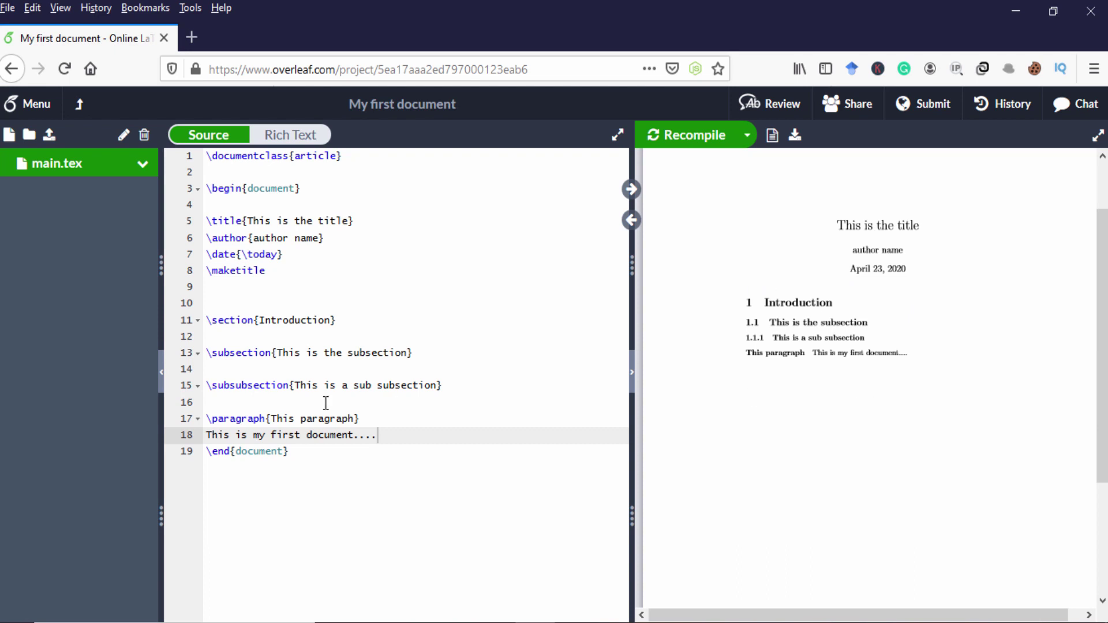
left_click(339, 154)
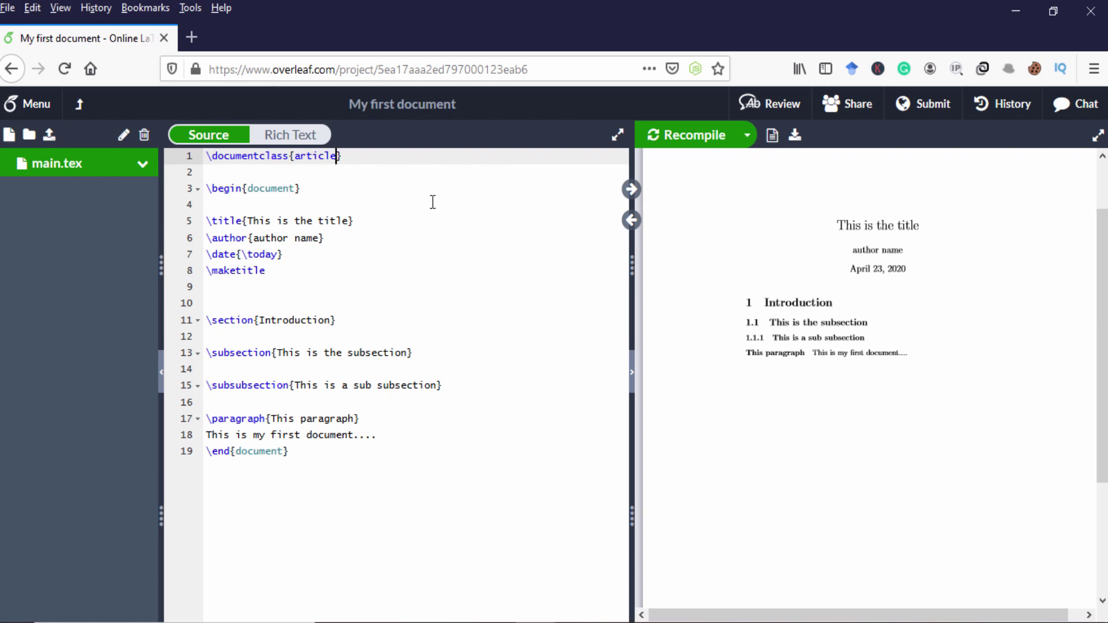
Switch the class from article to book, recompile, and review the separate title page and 0.1 Introduction.
key("BackSpace")
key("BackSpace")
key("BackSpace")
key("BackSpace")
key("BackSpace")
key("BackSpace")
key("BackSpace")
type("book")
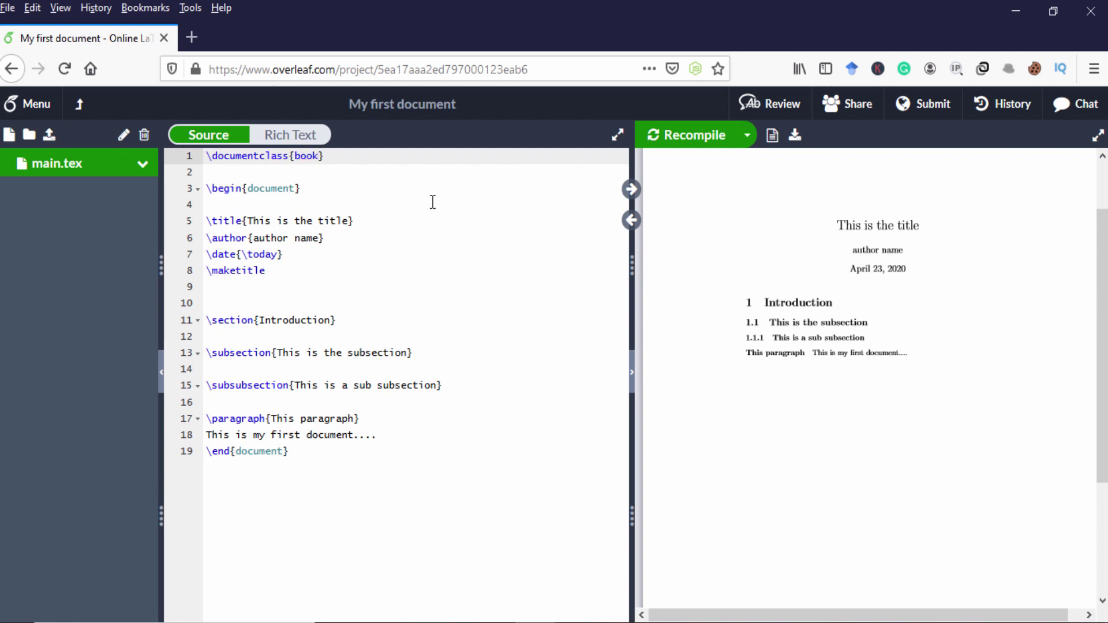
left_click(699, 135)
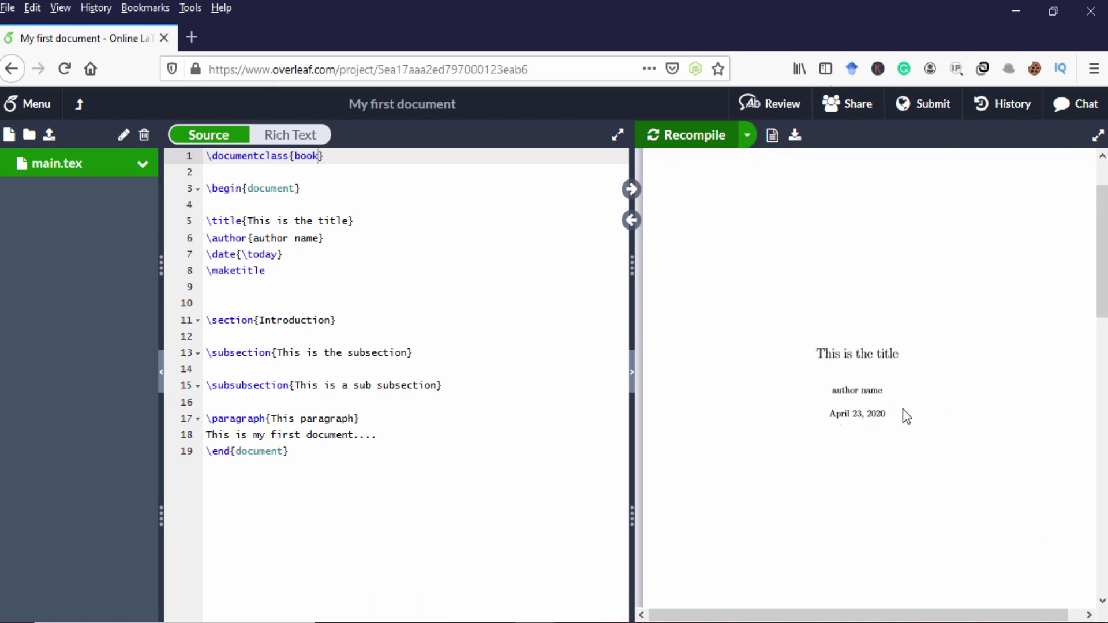
scroll(896, 430, "down", 5)
scroll(900, 453, "up", 5)
scroll(930, 454, "down", 5)
scroll(991, 500, "up", 6)
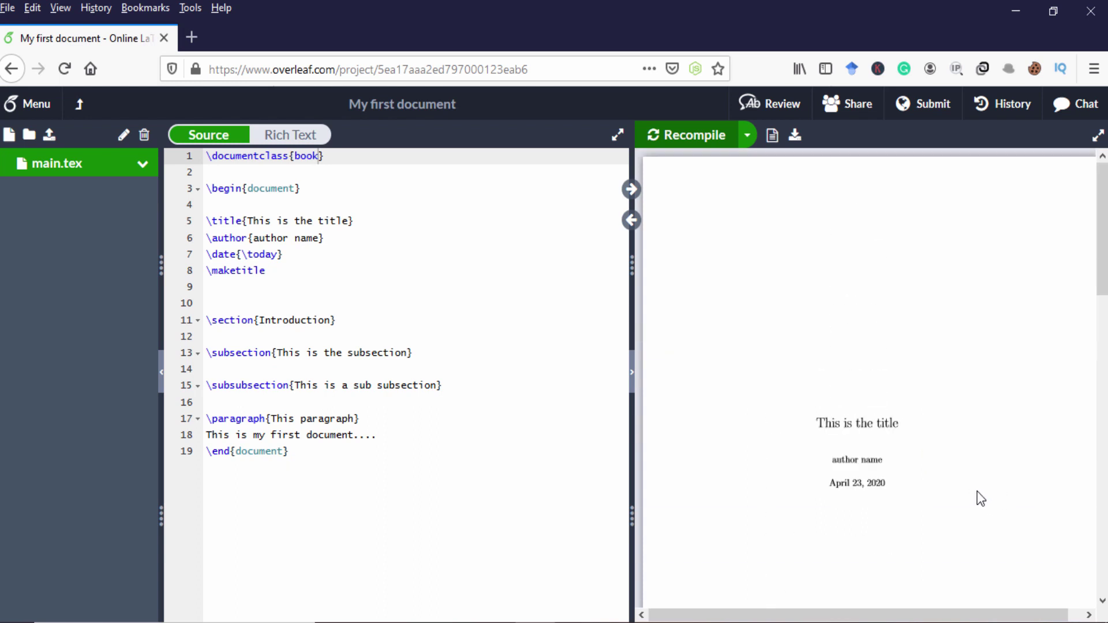
scroll(896, 448, "down", 5)
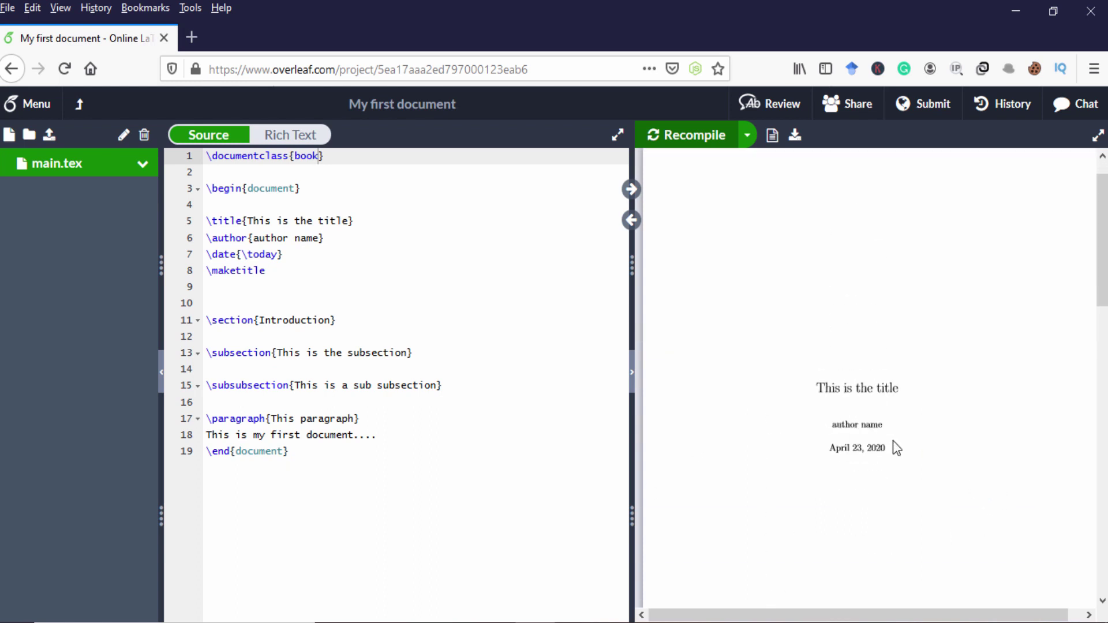
scroll(898, 475, "up", 1)
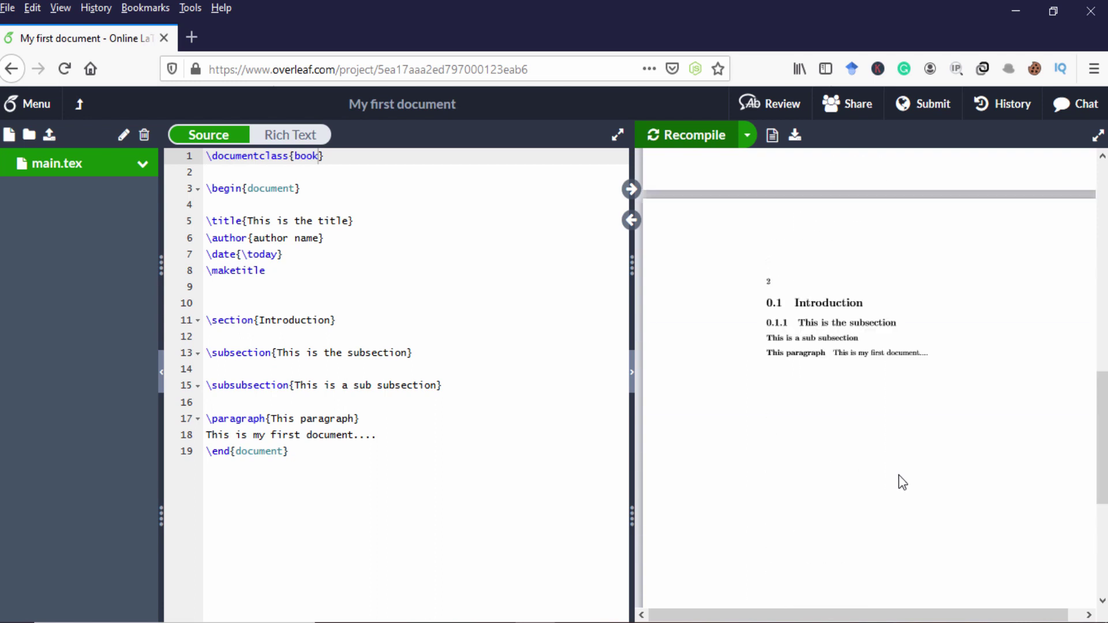
scroll(895, 476, "down", 3)
scroll(895, 476, "up", 4)
left_click_drag(811, 362, 836, 383)
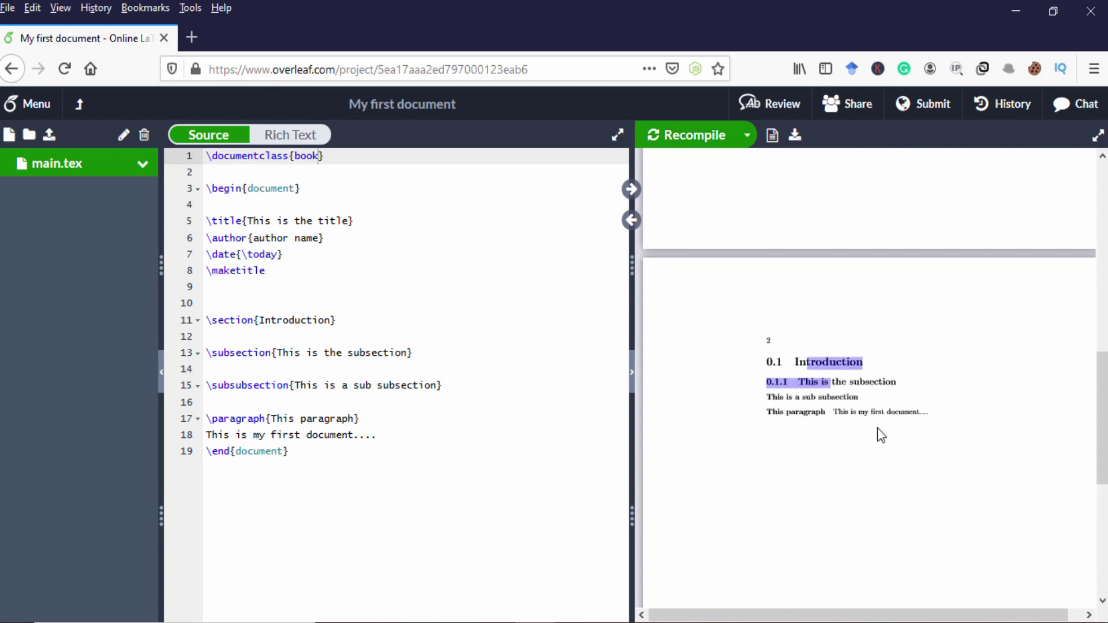
scroll(901, 444, "down", 3)
scroll(788, 473, "up", 3)
scroll(851, 407, "up", 5)
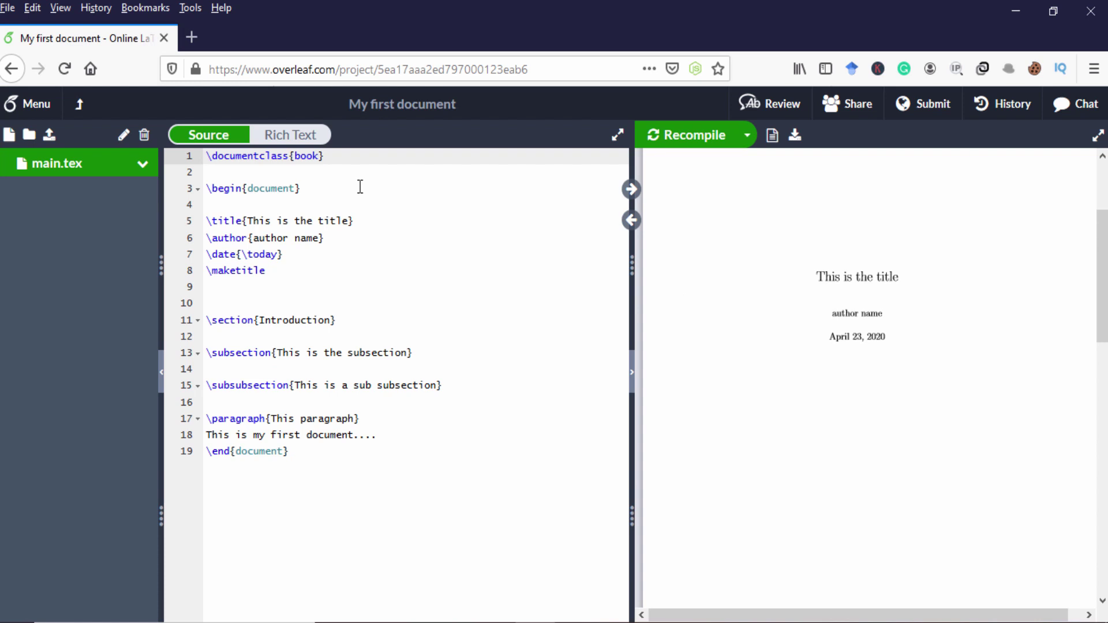
Switch the class from book to slides, recompile, and review the large slide-style output.
key("BackSpace")
key("BackSpace")
key("BackSpace")
key("BackSpace")
type("slides")
left_click(669, 137)
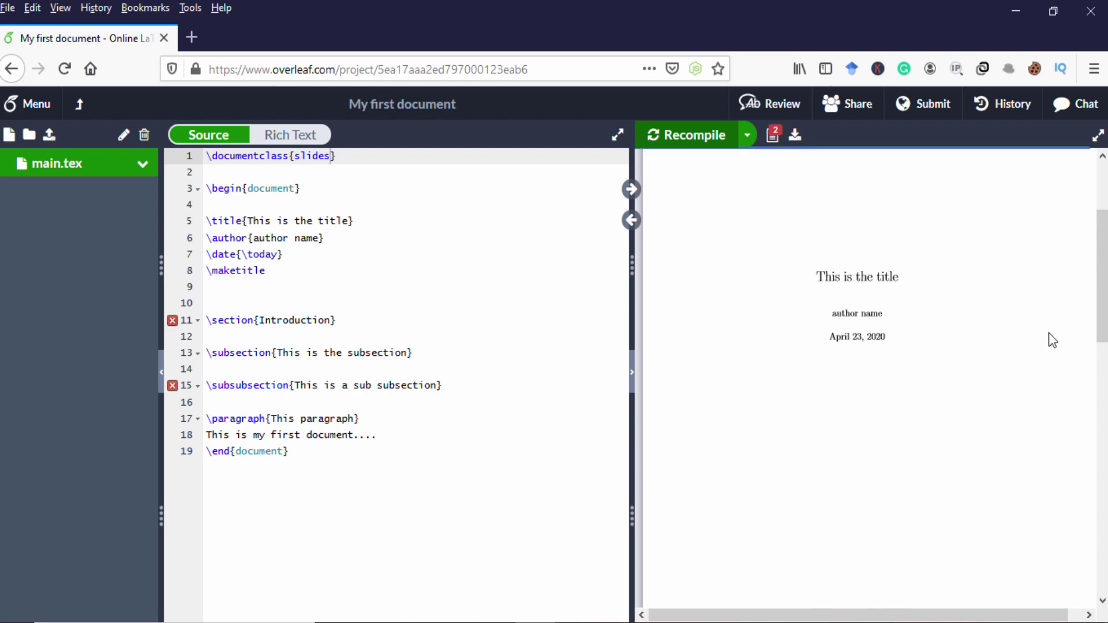
scroll(1020, 422, "down", 8)
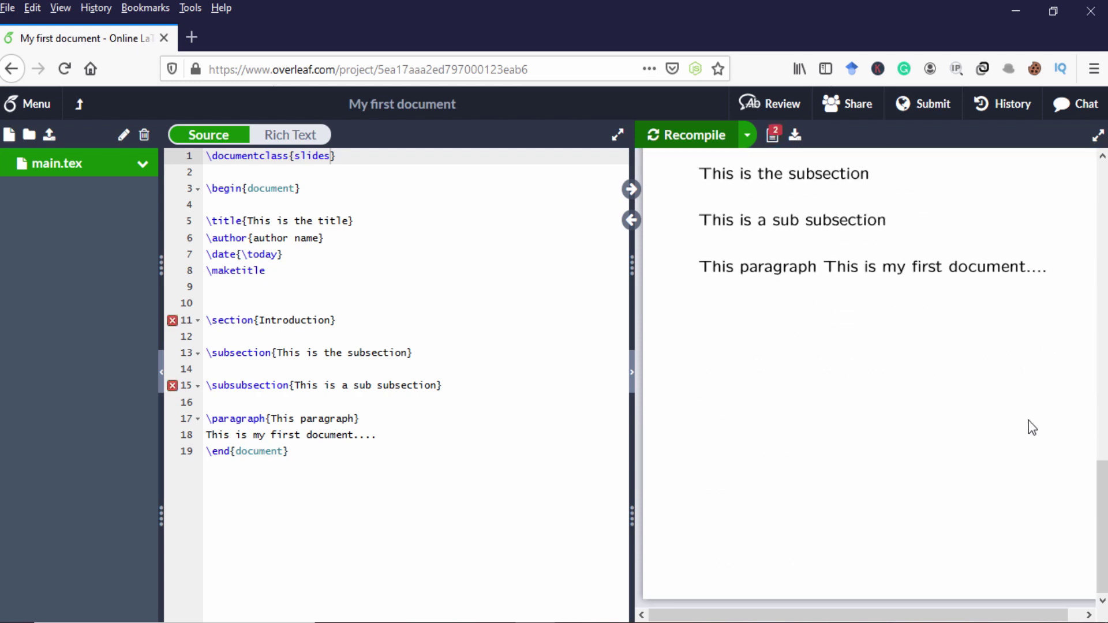
scroll(1028, 420, "up", 10)
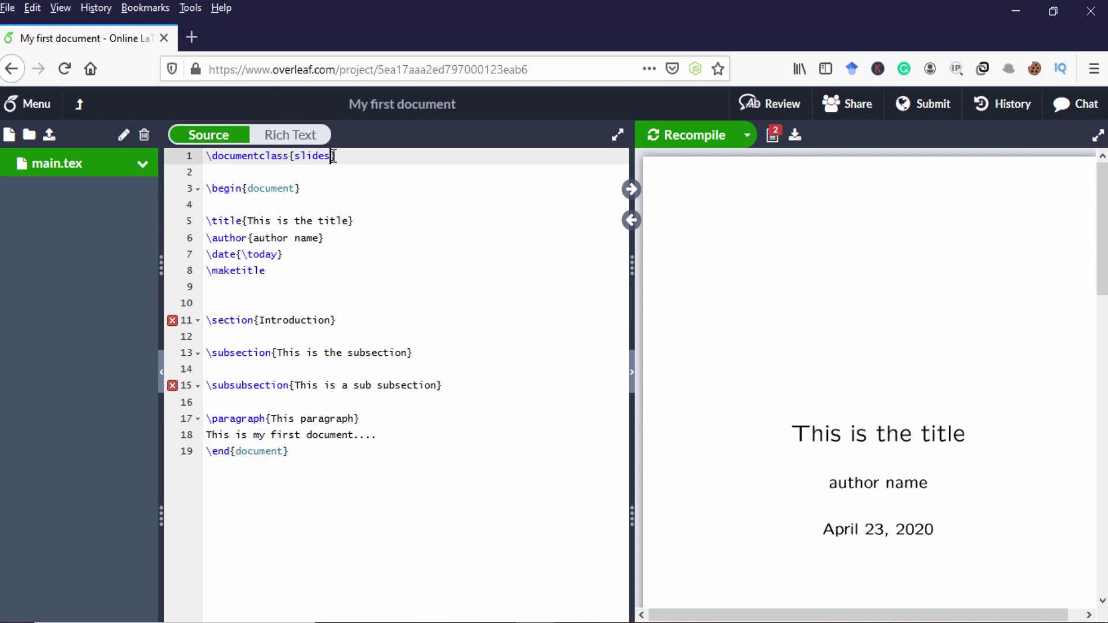
Switch the class from slides to proc, recompile, and check the single-page numbered output.
key("BackSpace")
key("BackSpace")
key("BackSpace")
key("BackSpace")
key("BackSpace")
type("proc")
left_click(662, 147)
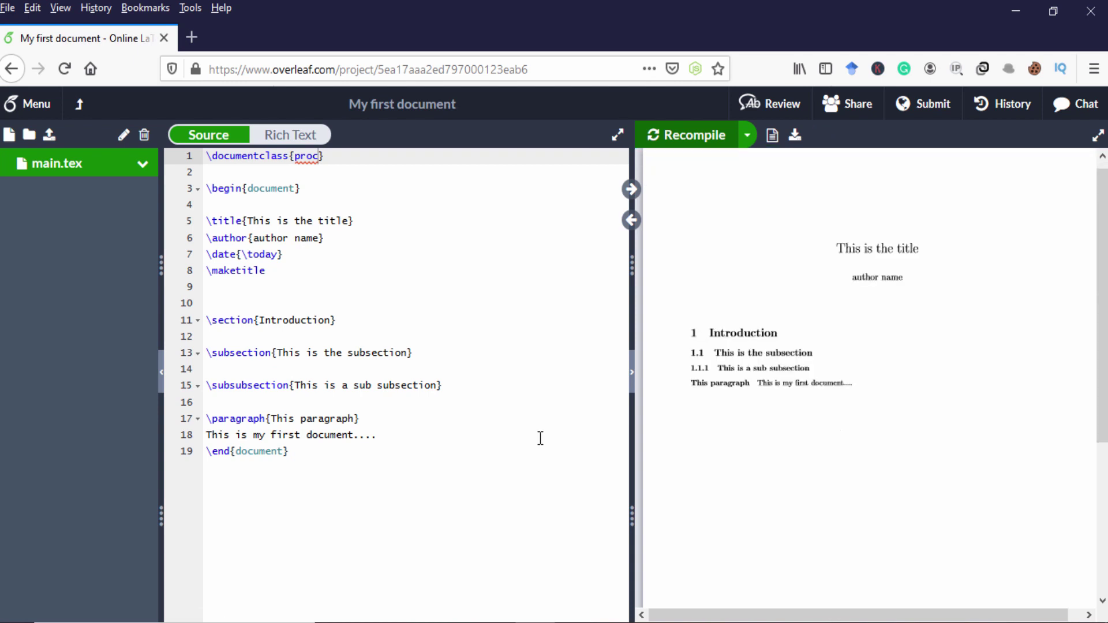
scroll(1027, 438, "down", 2)
scroll(1027, 458, "up", 2)
scroll(1047, 462, "down", 4)
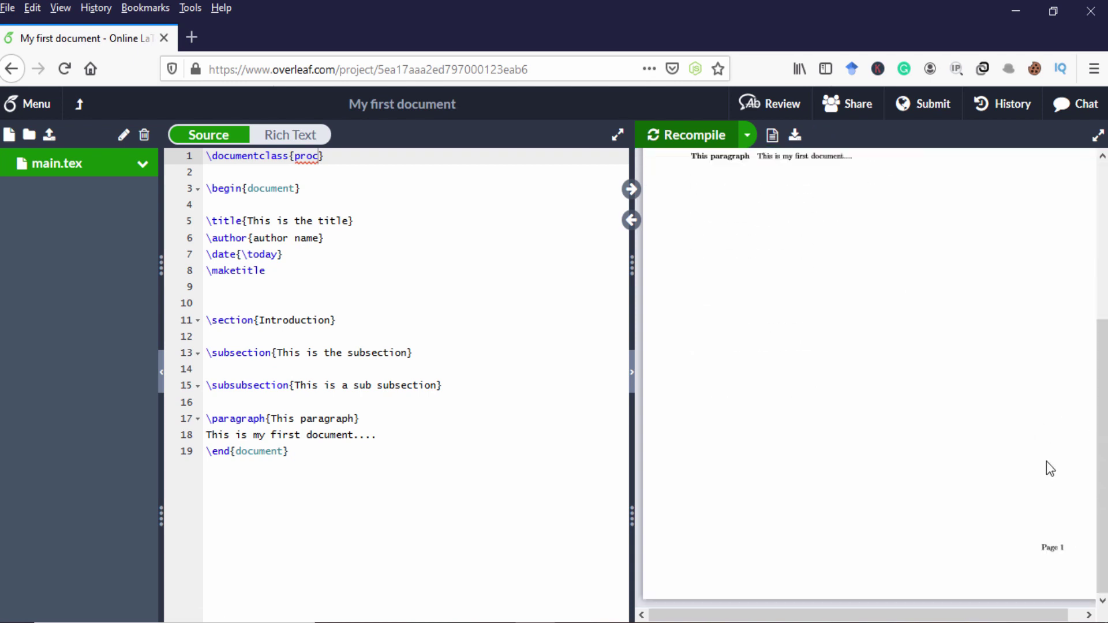